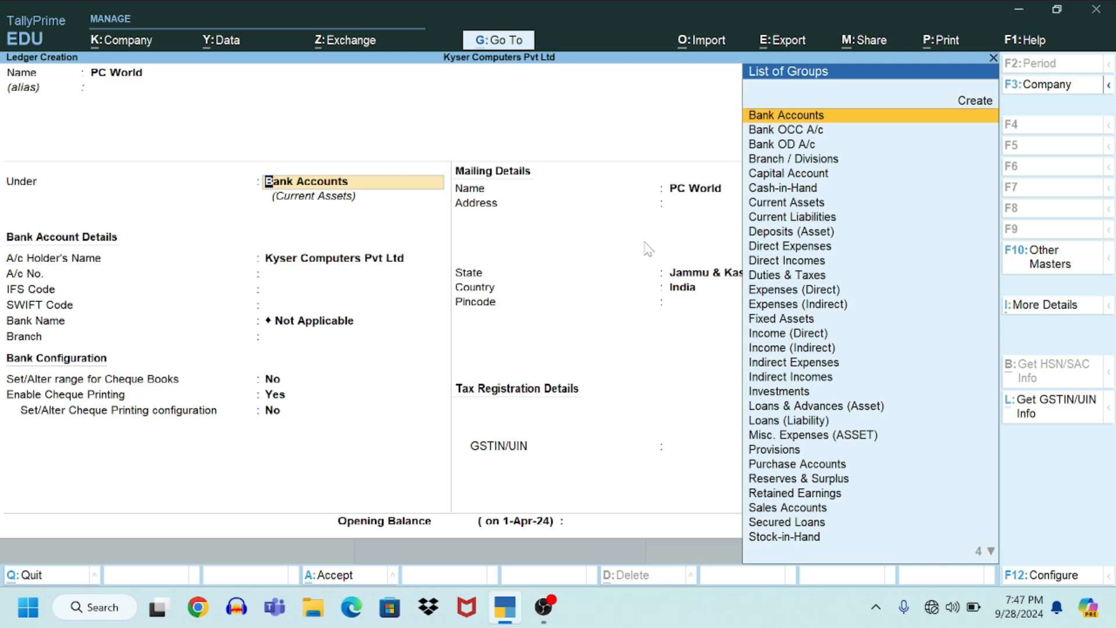
Step: Place the ledger under Sundry Creditors and keep bill-by-bill balances on
text(Sun)
key(Return)
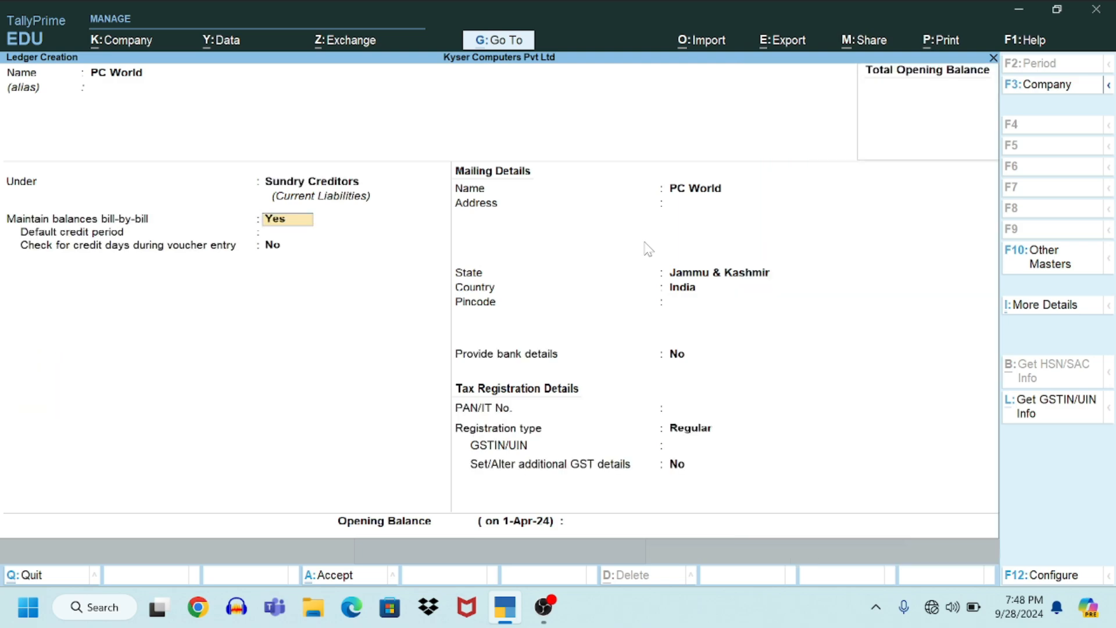
key(Return)
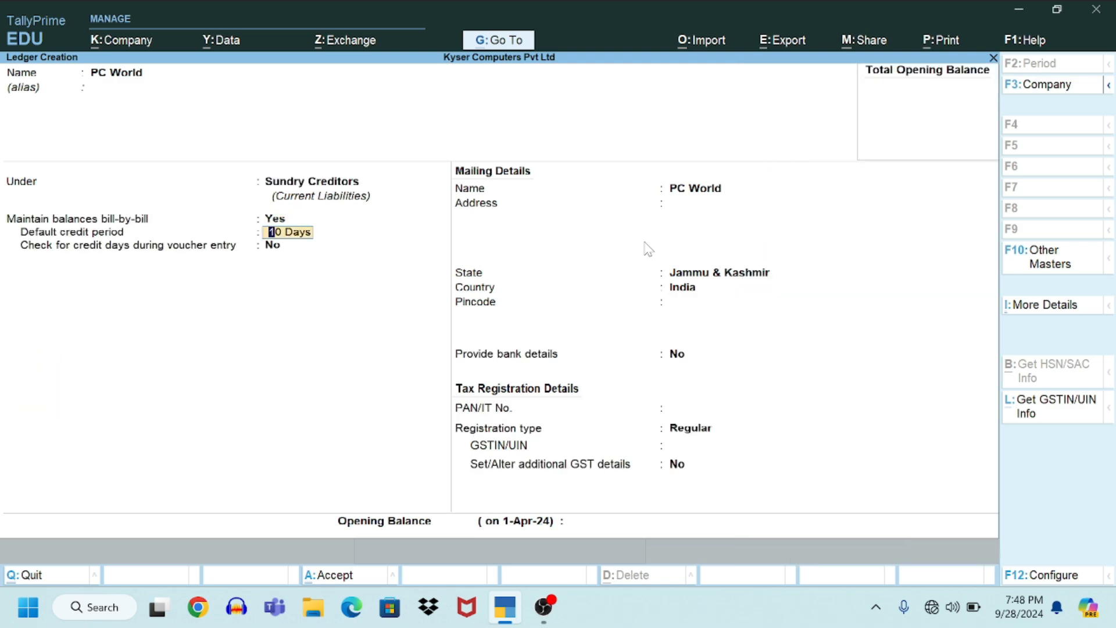
key(Return)
key(Return)
key(Return)
Step: Enter the supplier's two-line mailing address, accept the state, and fill in the pincode
key(Return)
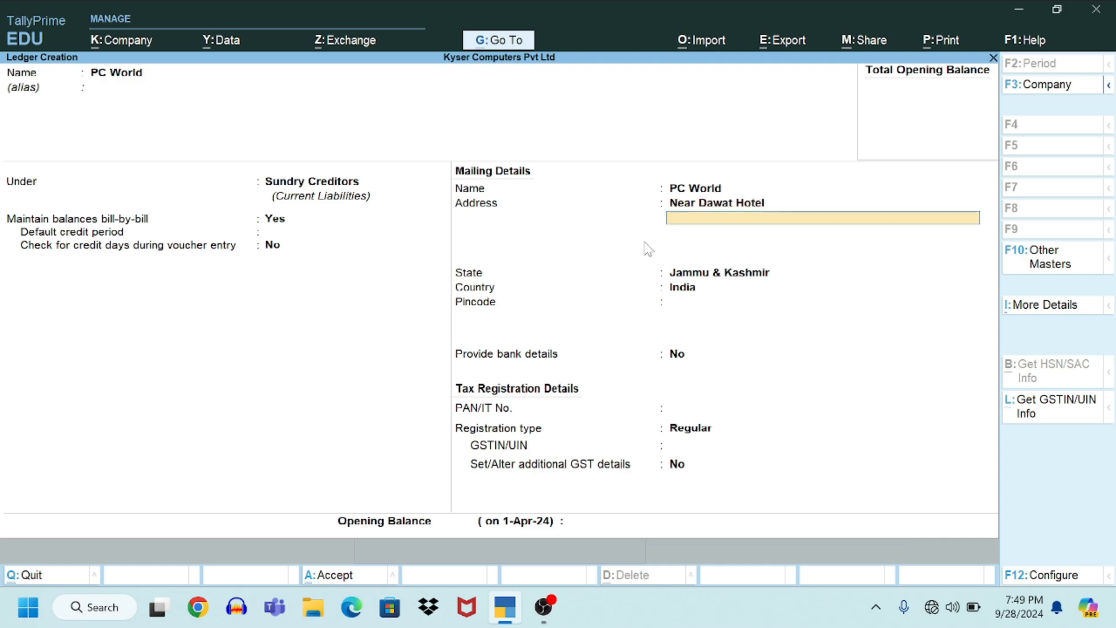
text(Baramulla Jammu And Kashmir)
key(Return)
key(Return)
key(Return)
text(193101)
key(Return)
key(Return)
key(Return)
key(Return)
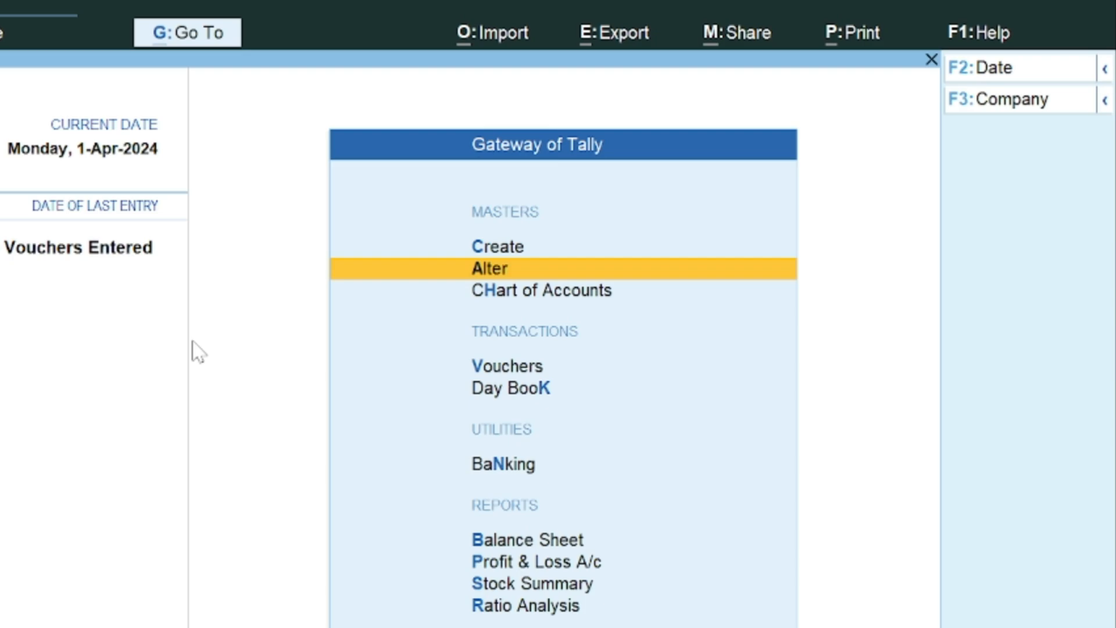
Step: Open Create under Masters, browse the master types, then close the list
key(Up)
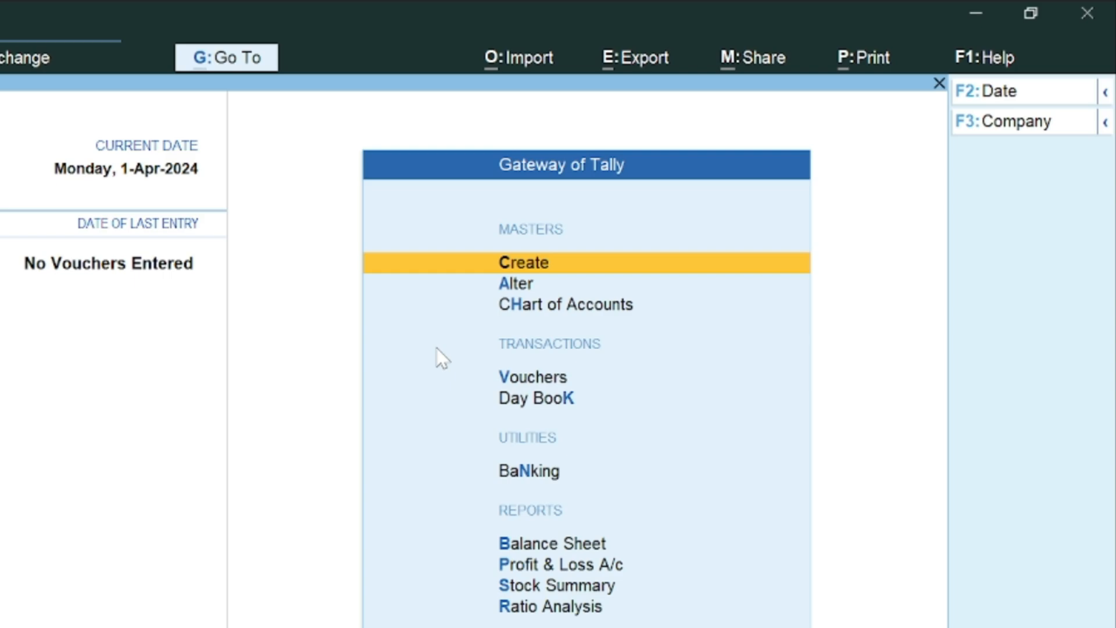
key(Down)
key(Down)
key(Down)
key(Down)
key(Down)
key(Down)
key(Down)
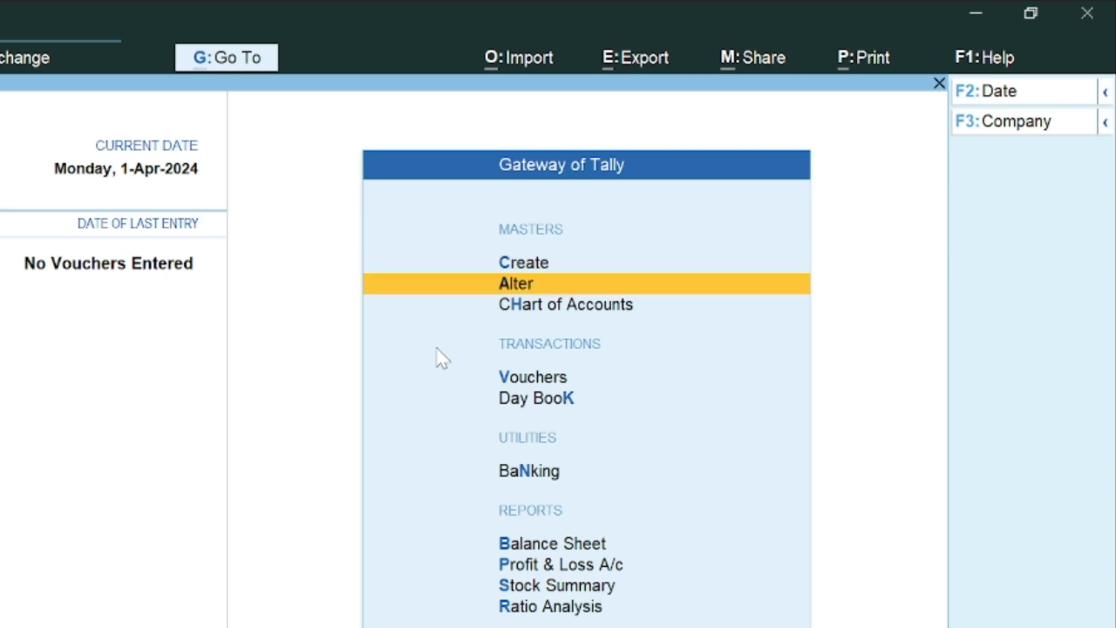
key(Up)
key(Up)
key(Up)
key(Up)
key(Up)
key(Up)
key(Up)
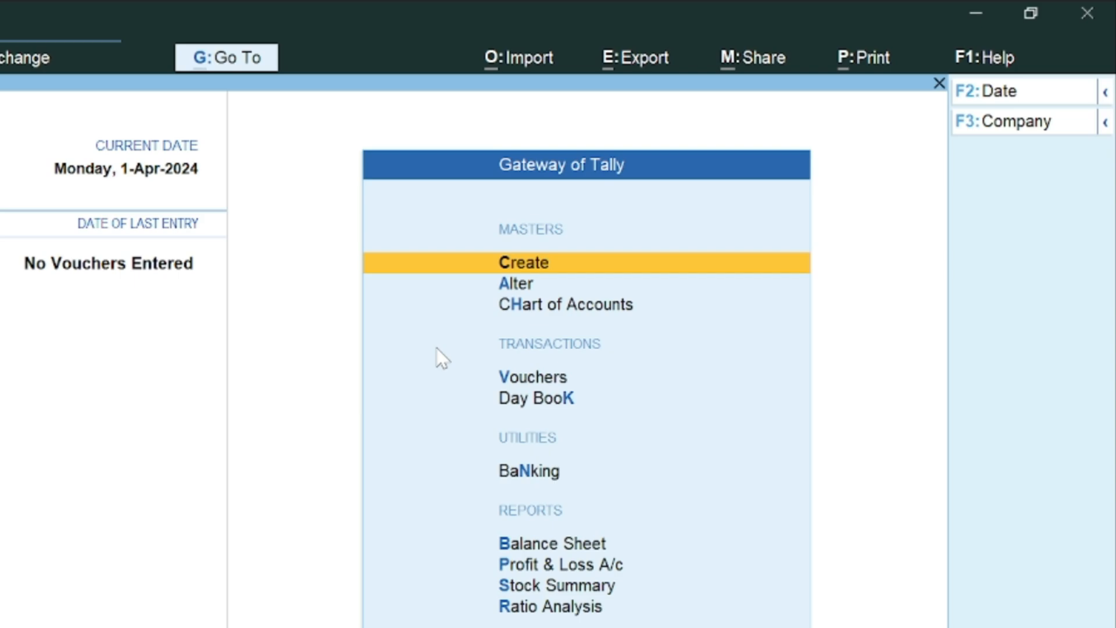
key(Return)
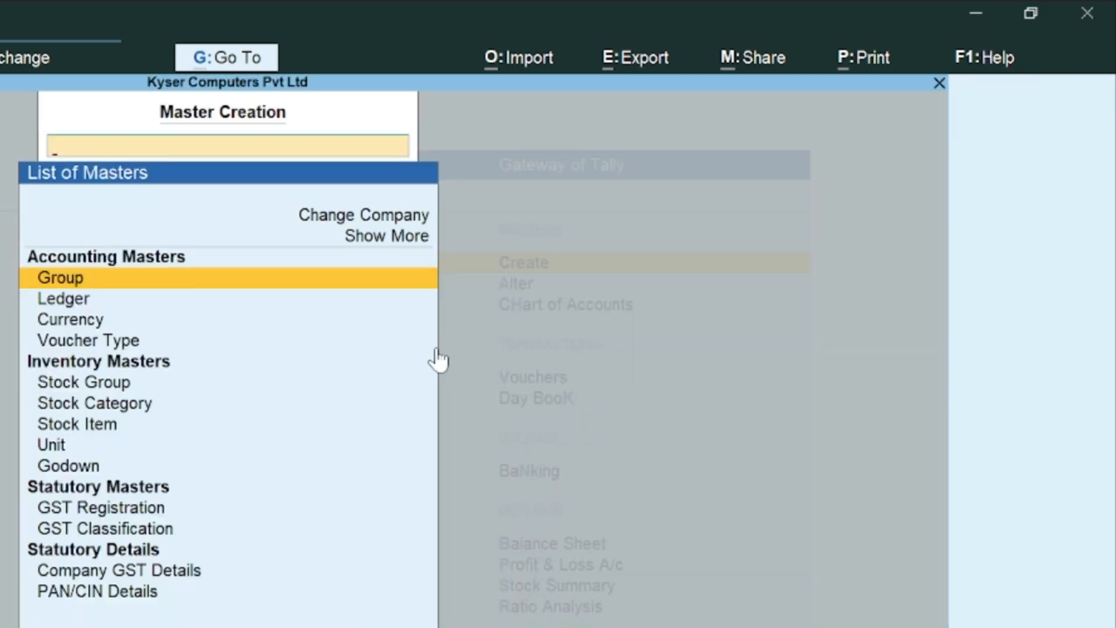
key(Down)
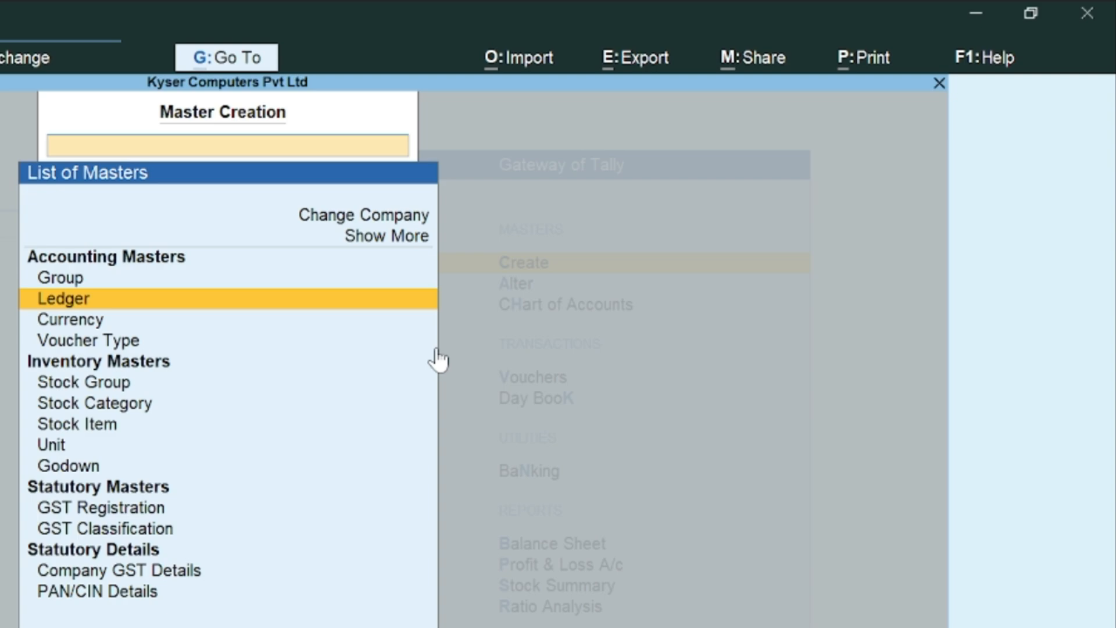
key(Down)
key(Down)
key(Up)
key(Up)
key(Up)
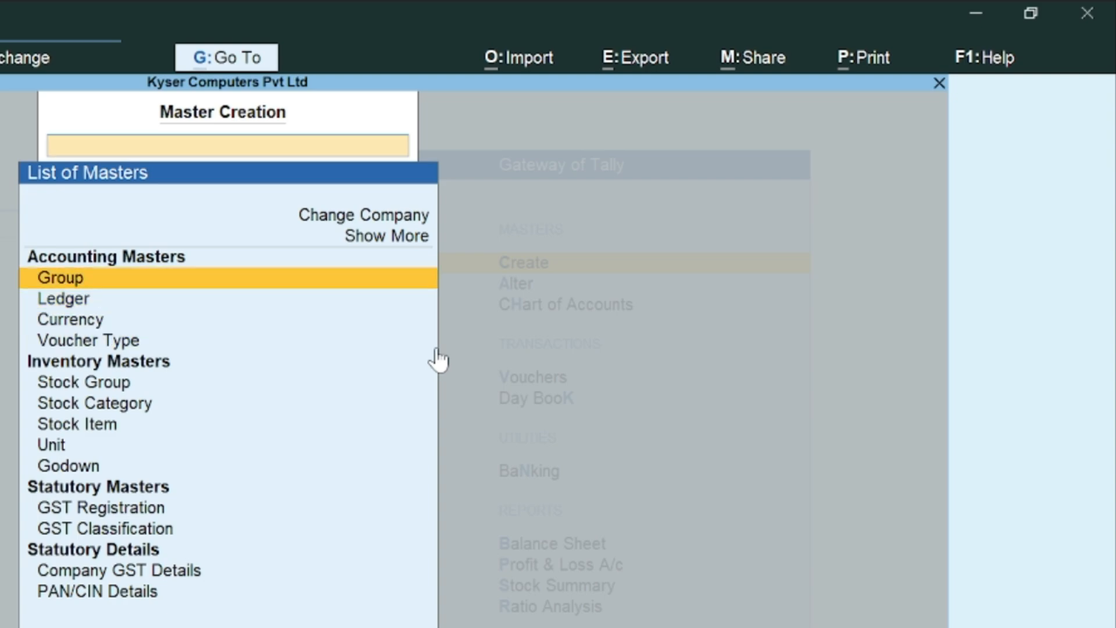
key(Escape)
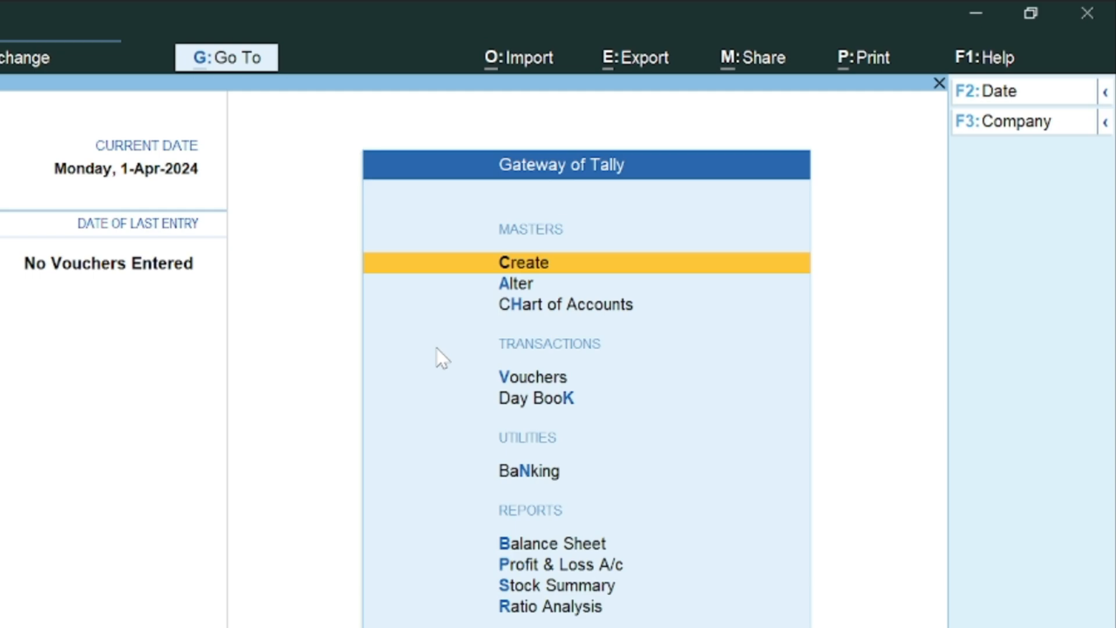
Step: Reopen the List of Masters from Gateway of Tally with the C shortcut
key(Down)
key(Down)
key(Down)
key(Down)
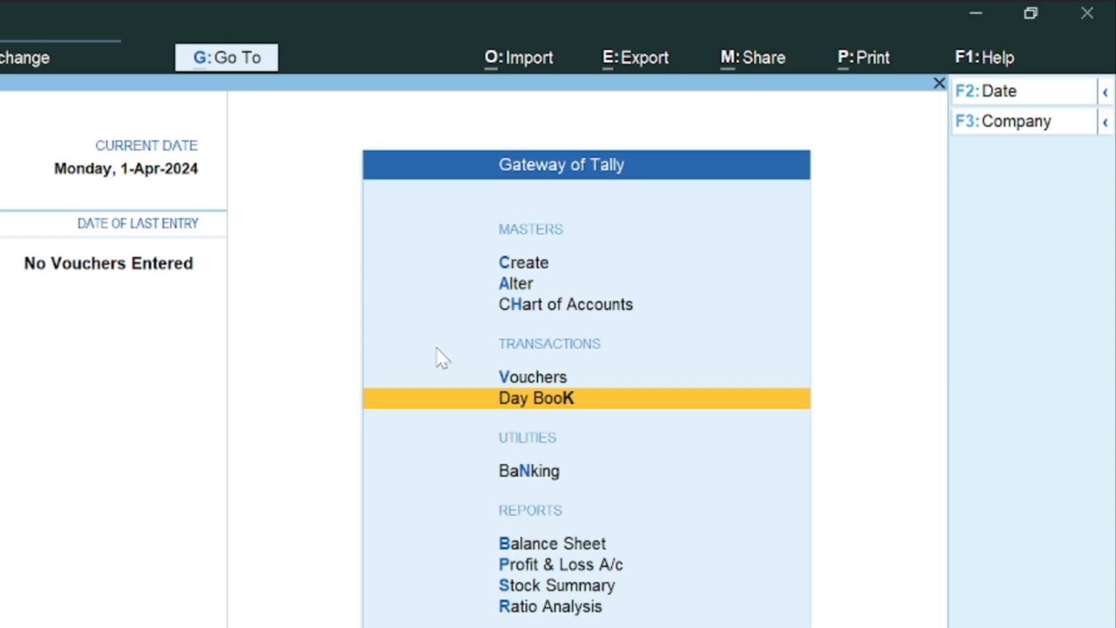
key(Up)
key(Up)
key(Up)
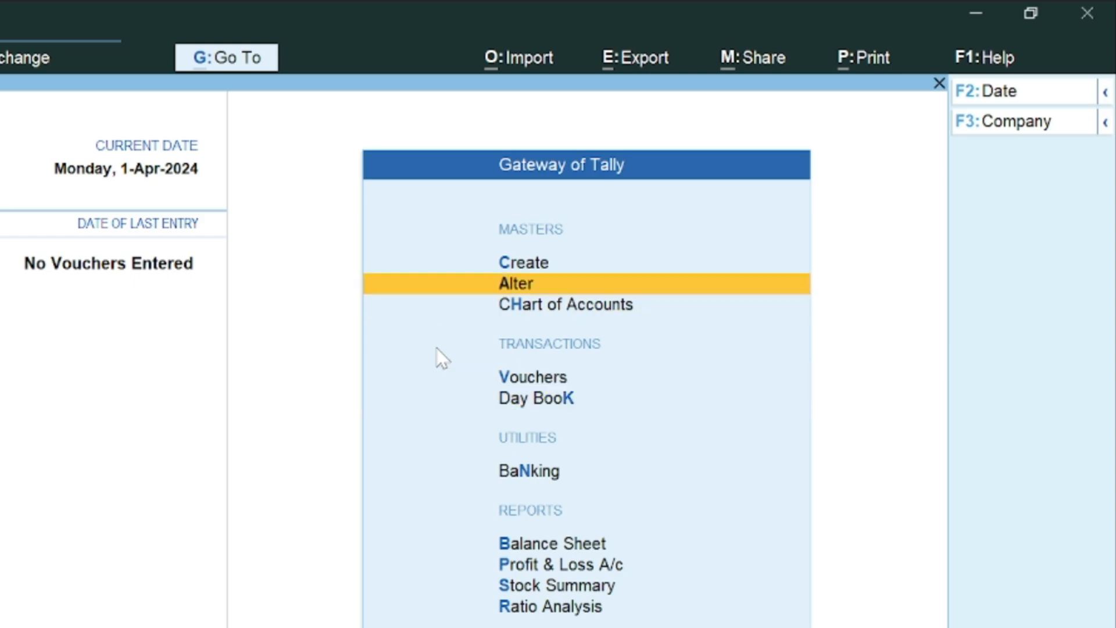
key(Down)
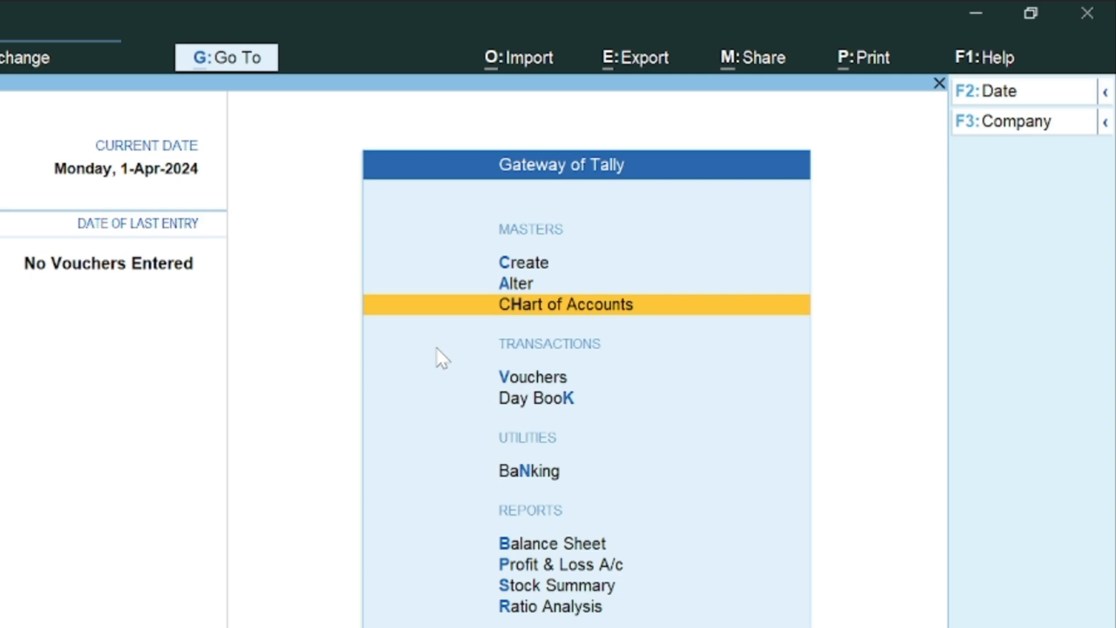
key(c)
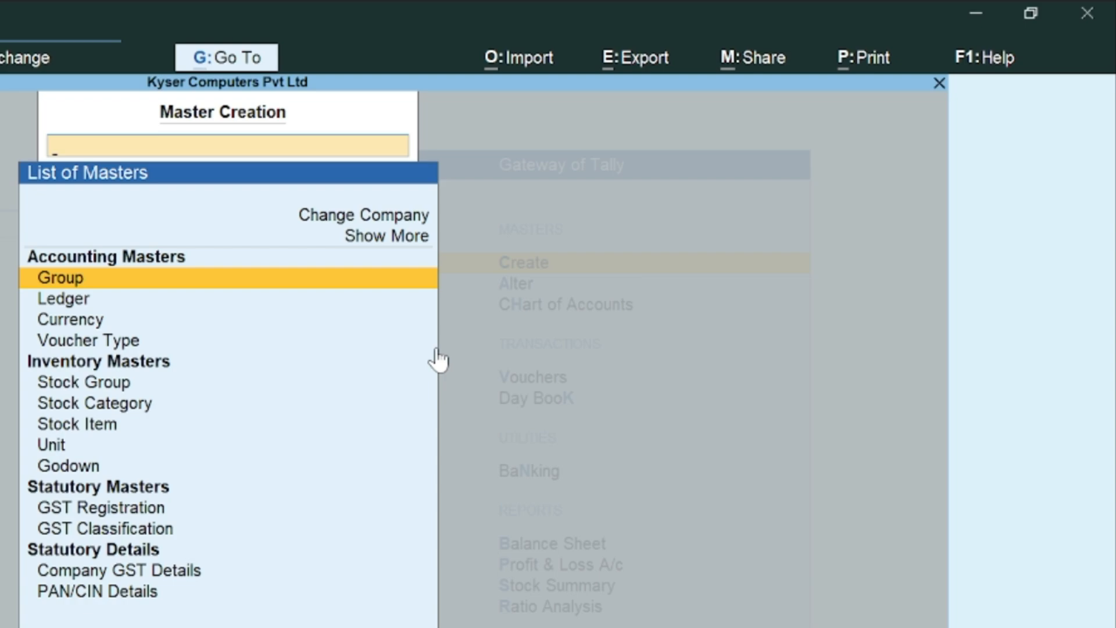
Step: Choose Ledger in the List of Masters to start a new ledger
key(Down)
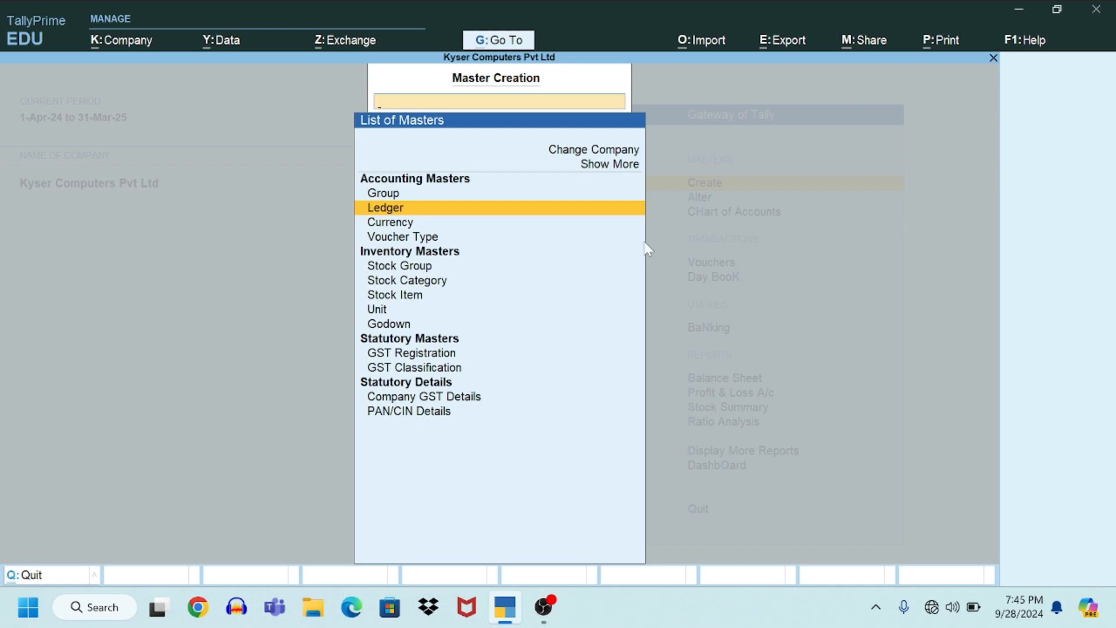
key(Return)
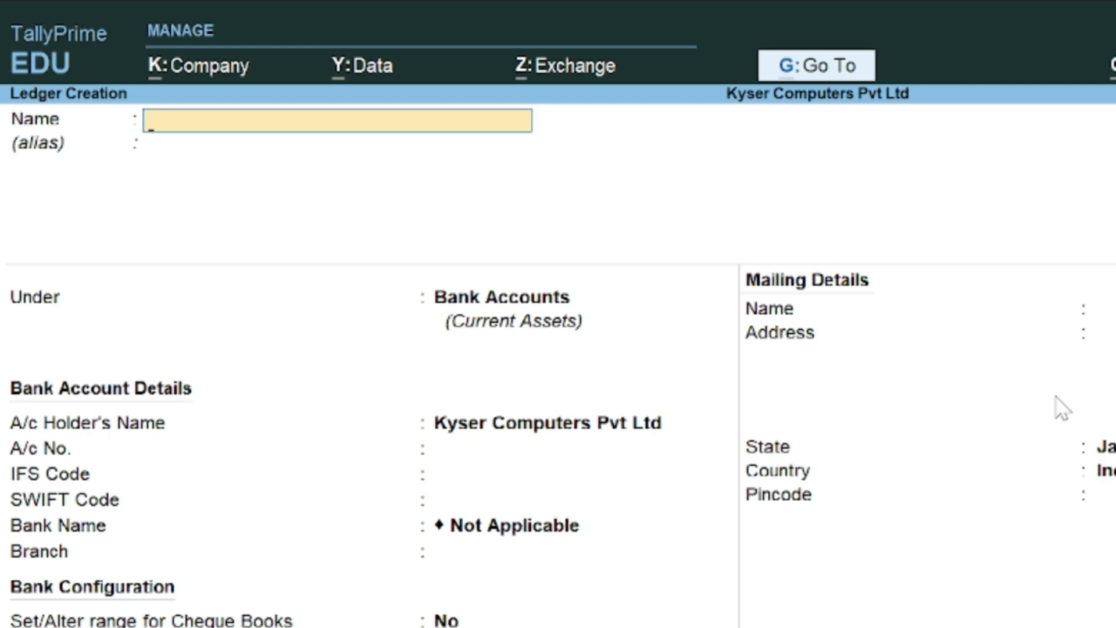
Step: Name the ledger 'PC World', correcting the 'PC Word' typo, and skip the alias
text(PC Word)
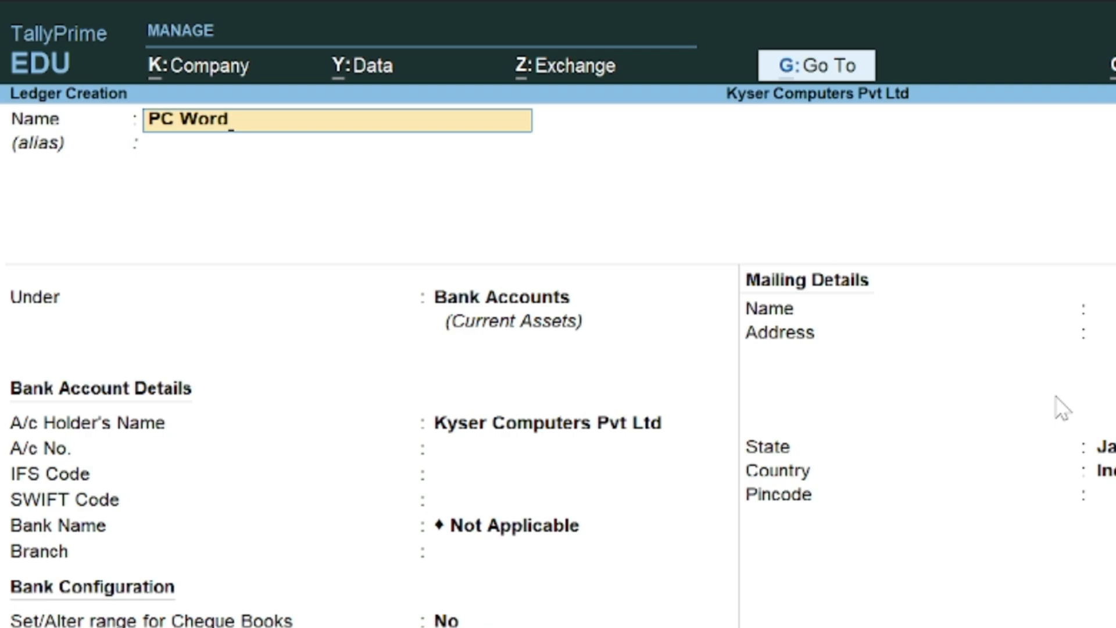
key(BackSpace)
text(ld)
key(Return)
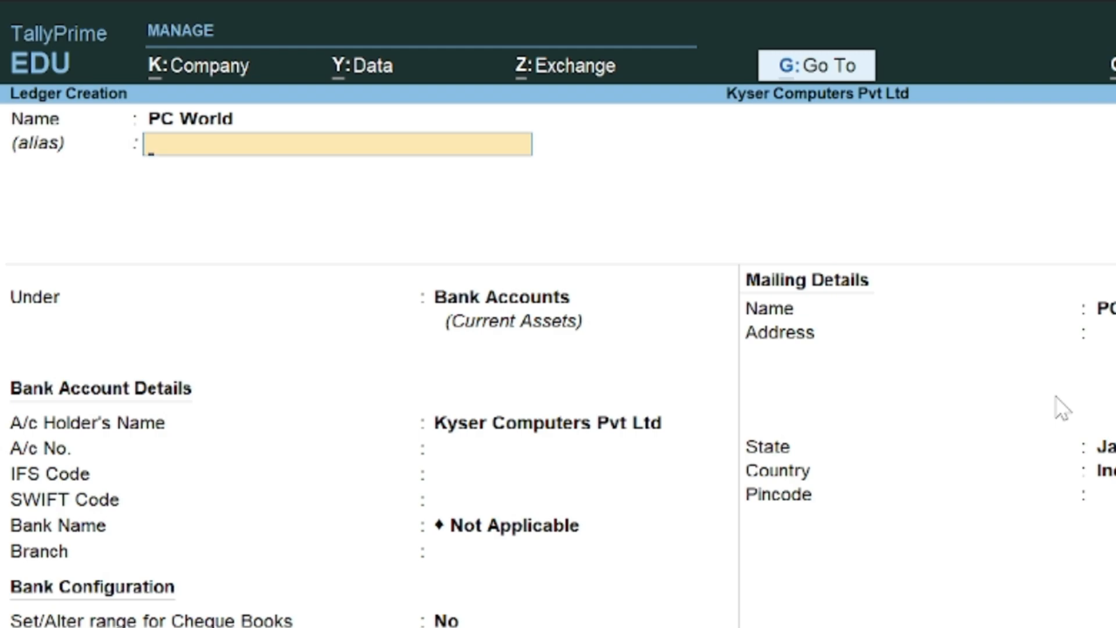
key(Return)
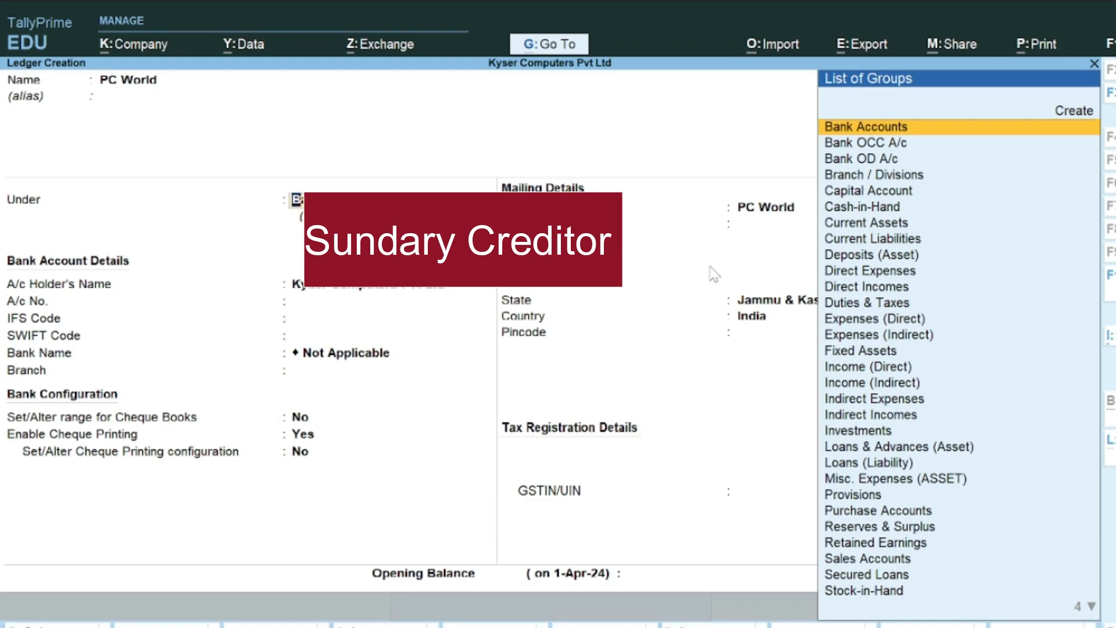
Step: Set the PC World ledger's group to Sundry Creditors by typing 'Sun'
text(Sun)
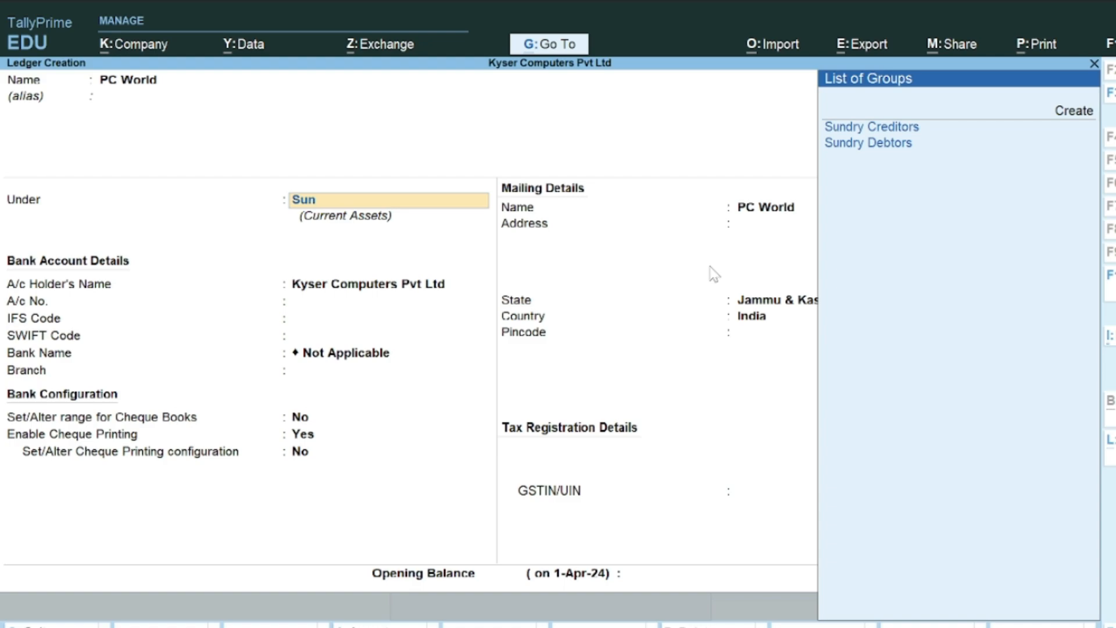
key(Return)
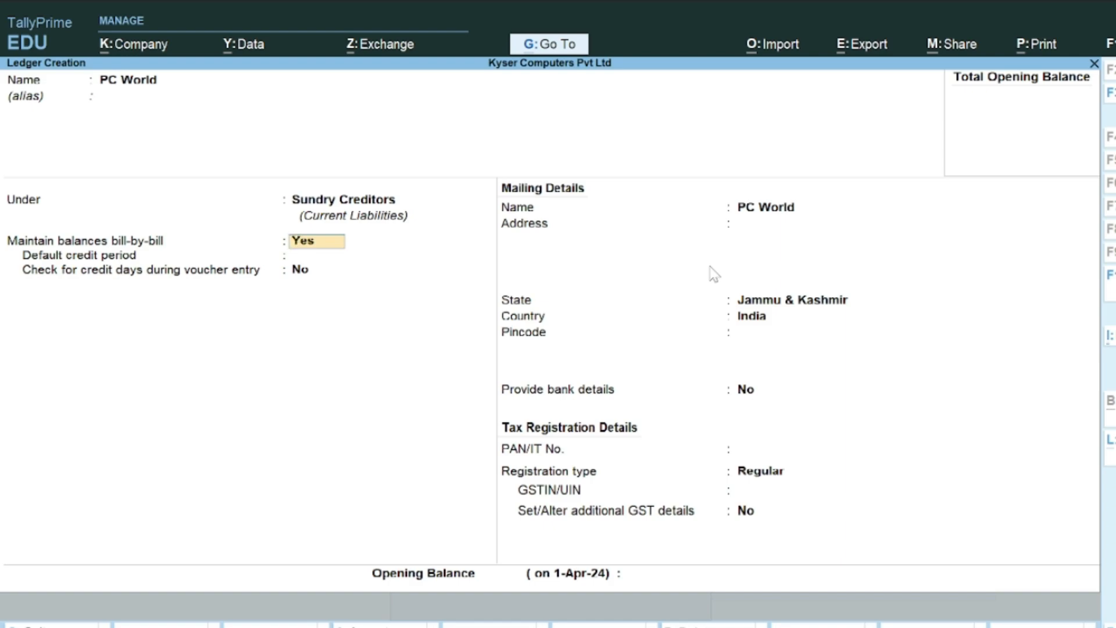
Step: Leave PC World's default credit period empty after trying 23 and 10 days
key(Return)
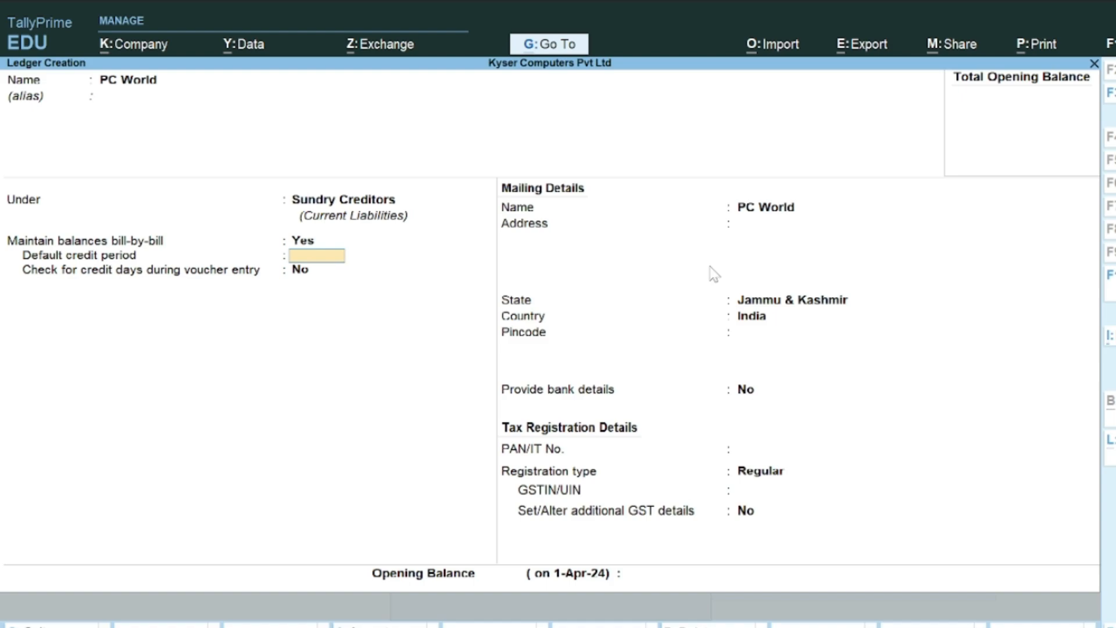
text(23)
key(Return)
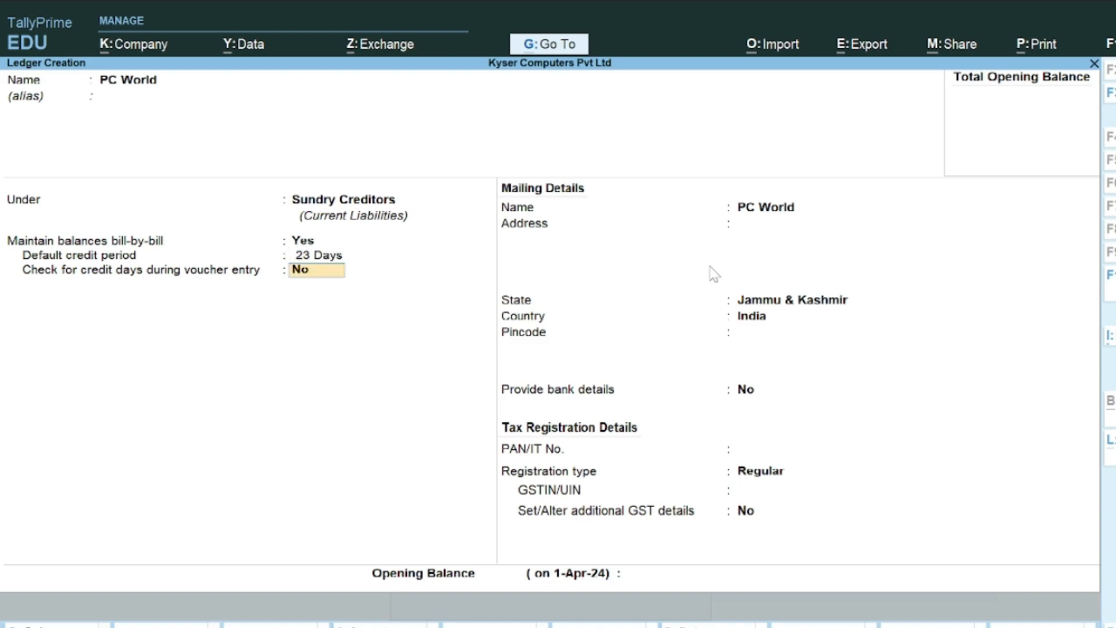
key(BackSpace)
text(10)
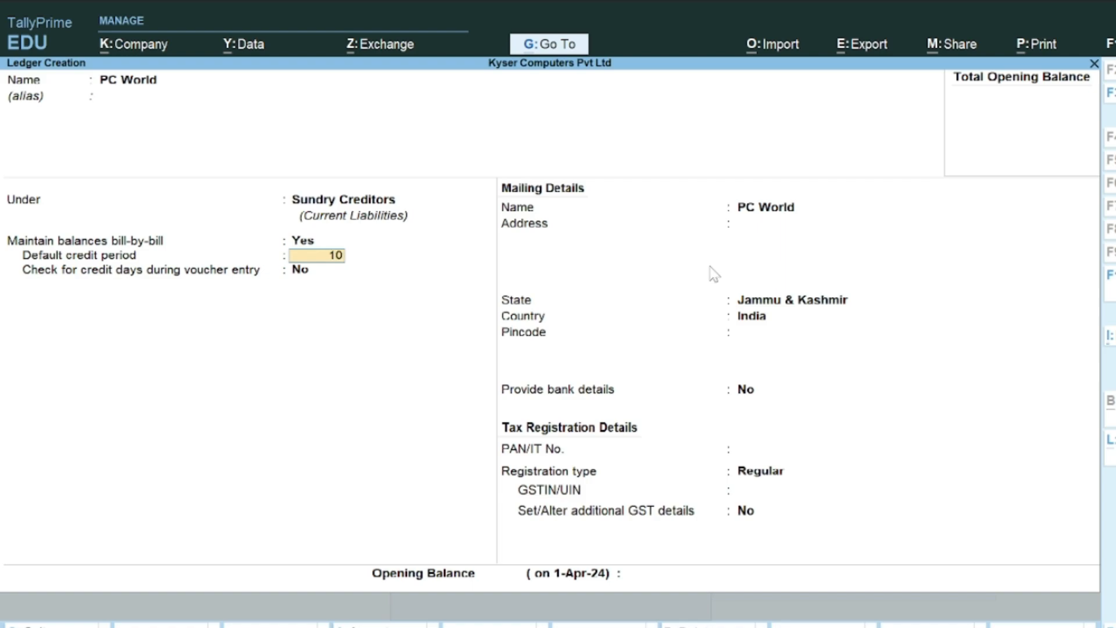
key(Return)
key(BackSpace)
key(Delete)
key(Delete)
key(Delete)
key(Delete)
key(Delete)
key(Delete)
key(Delete)
key(Return)
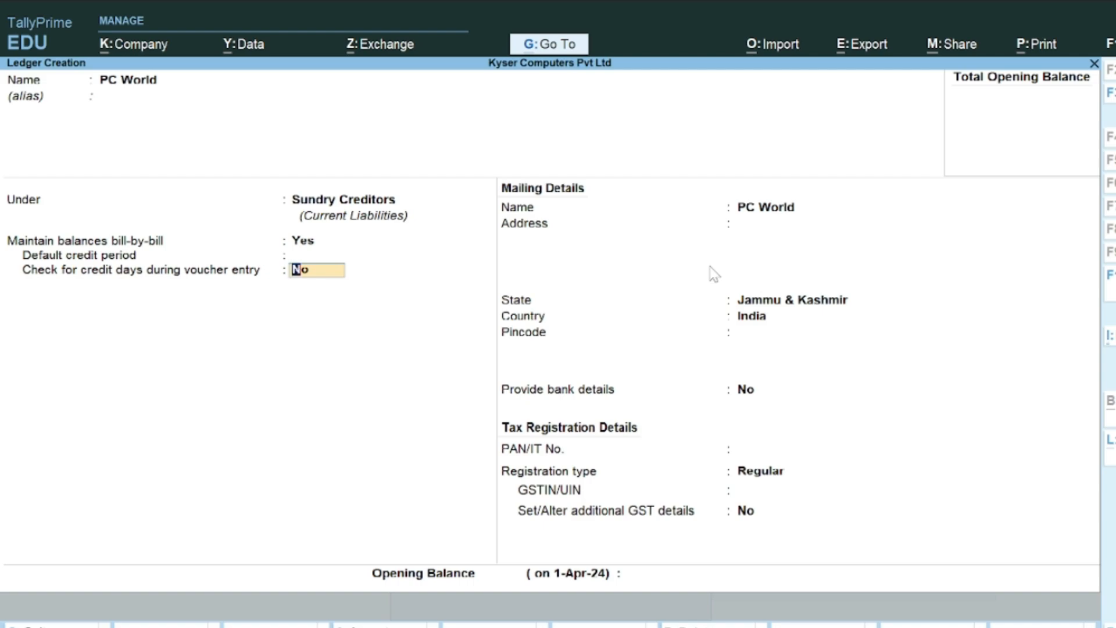
key(Return)
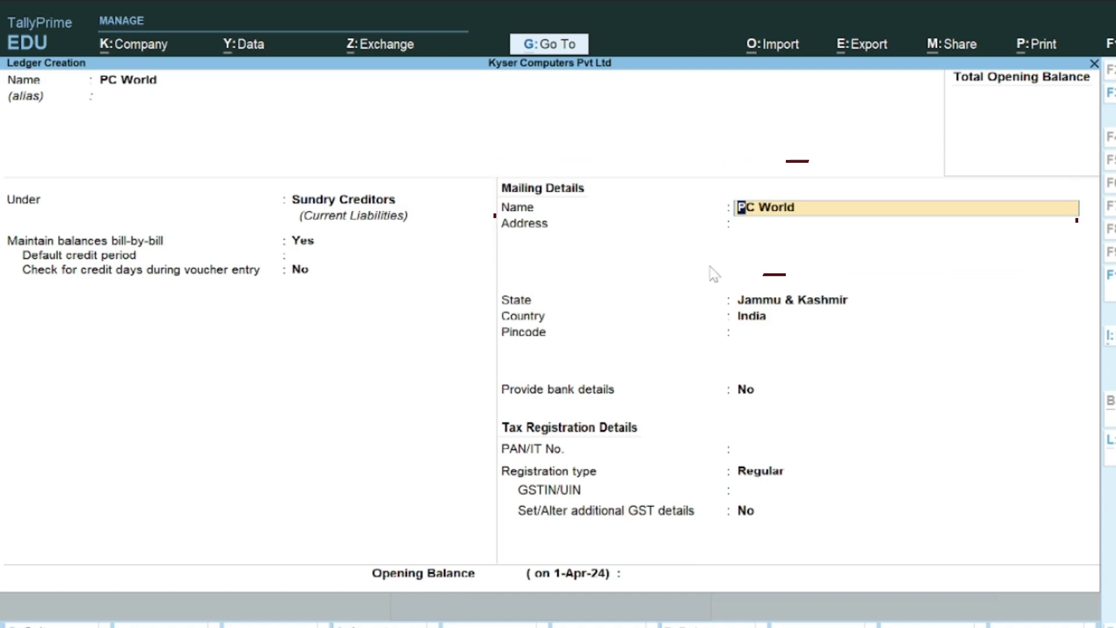
key(Return)
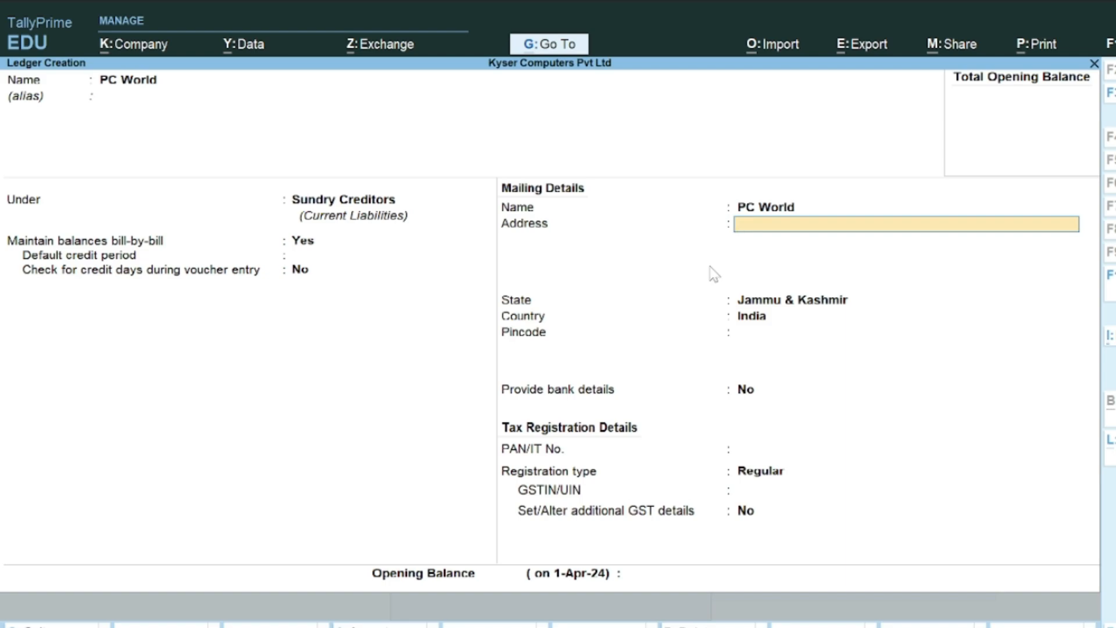
Step: Enter PC World's two-line mailing address and select state Jammu & Kashmir
key(Return)
text(B)
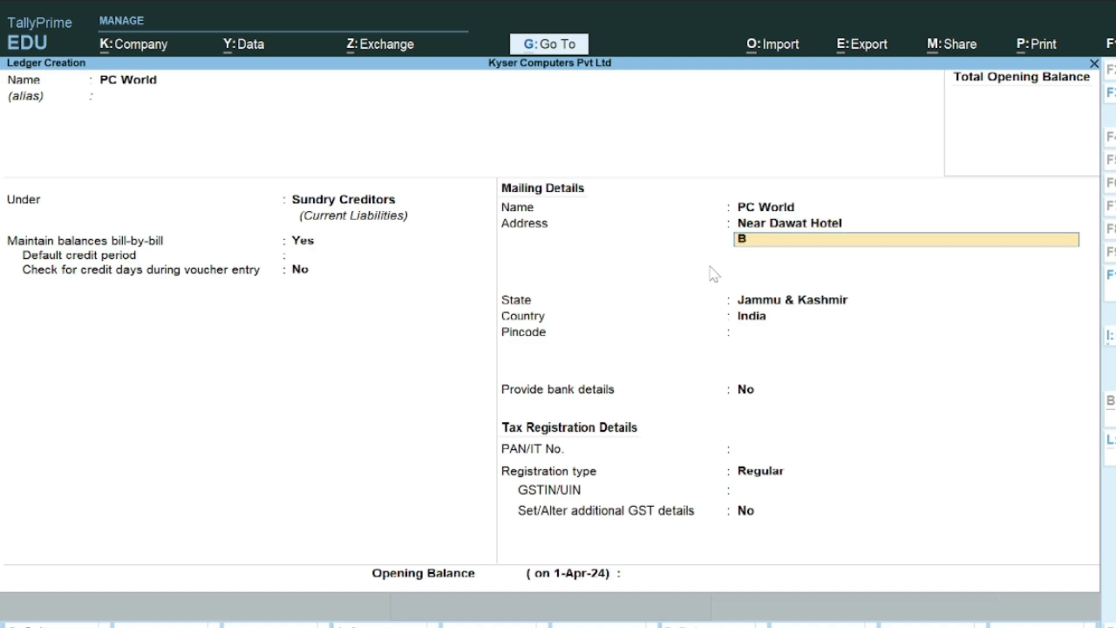
text(aramulla Jammu And Kashmir)
key(Return)
key(Return)
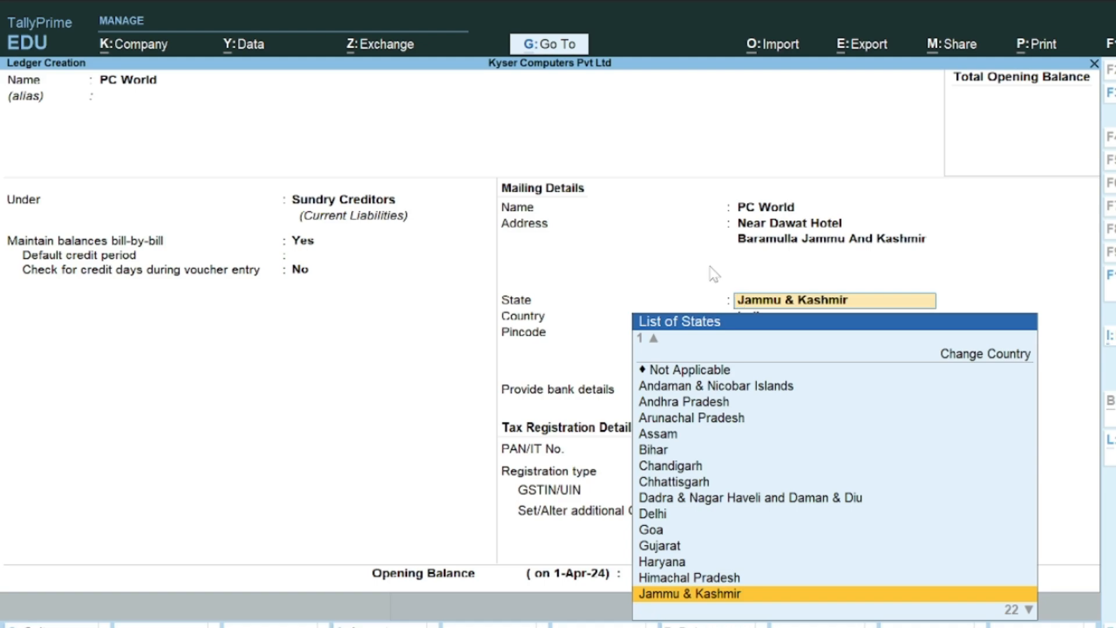
key(Up)
key(Up)
key(Up)
key(Down)
key(Down)
key(Down)
key(Return)
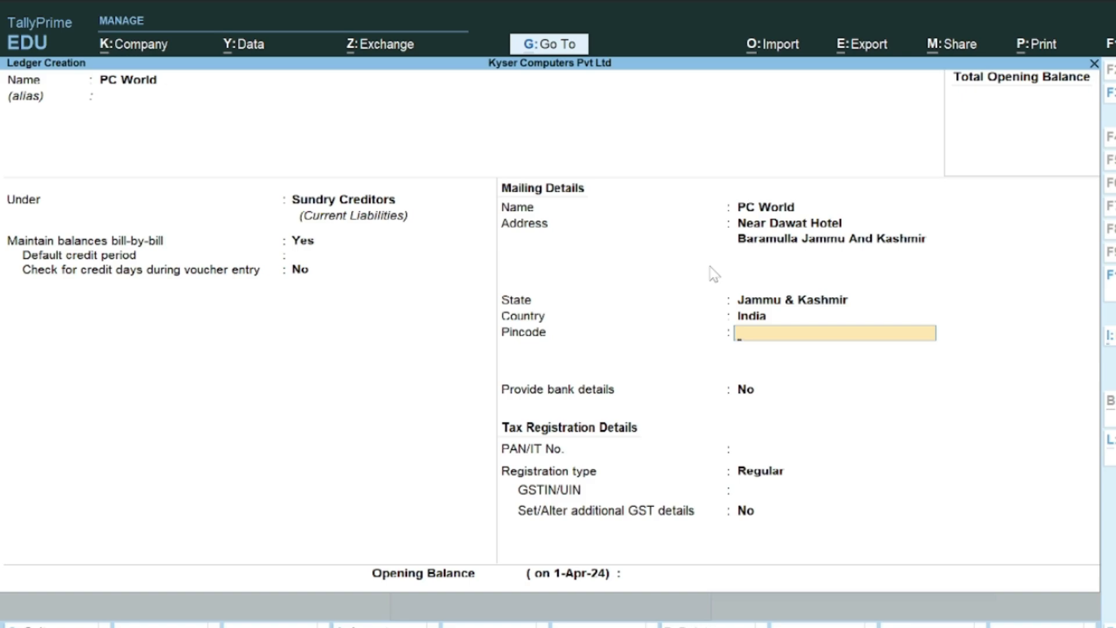
Step: Add the pincode, skip bank, PAN and GSTIN details, and save PC World
text(193101)
key(Return)
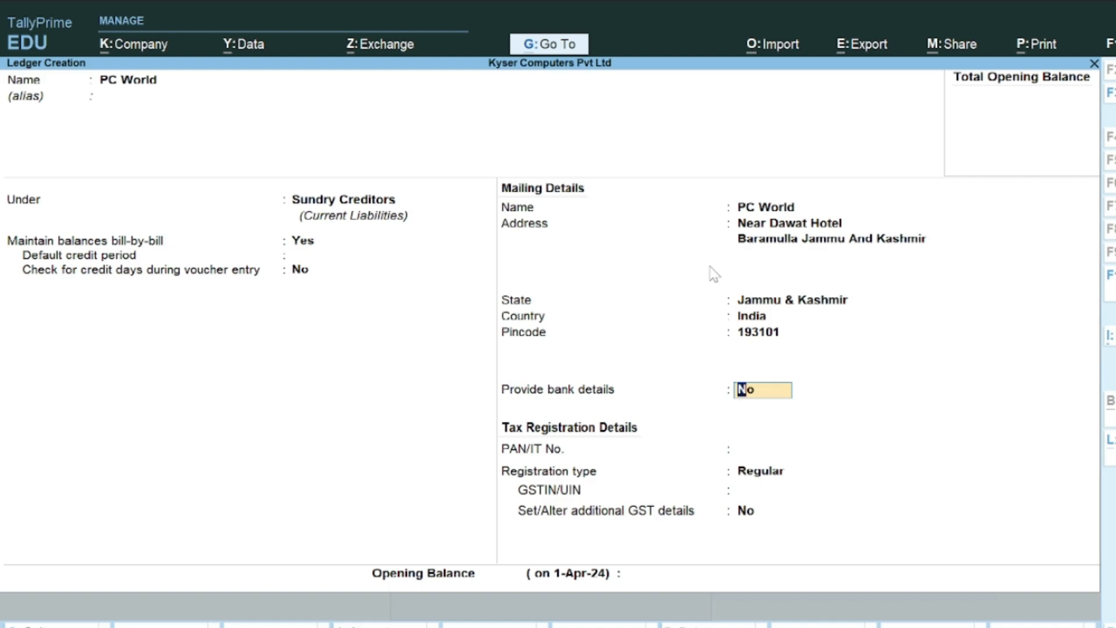
key(Return)
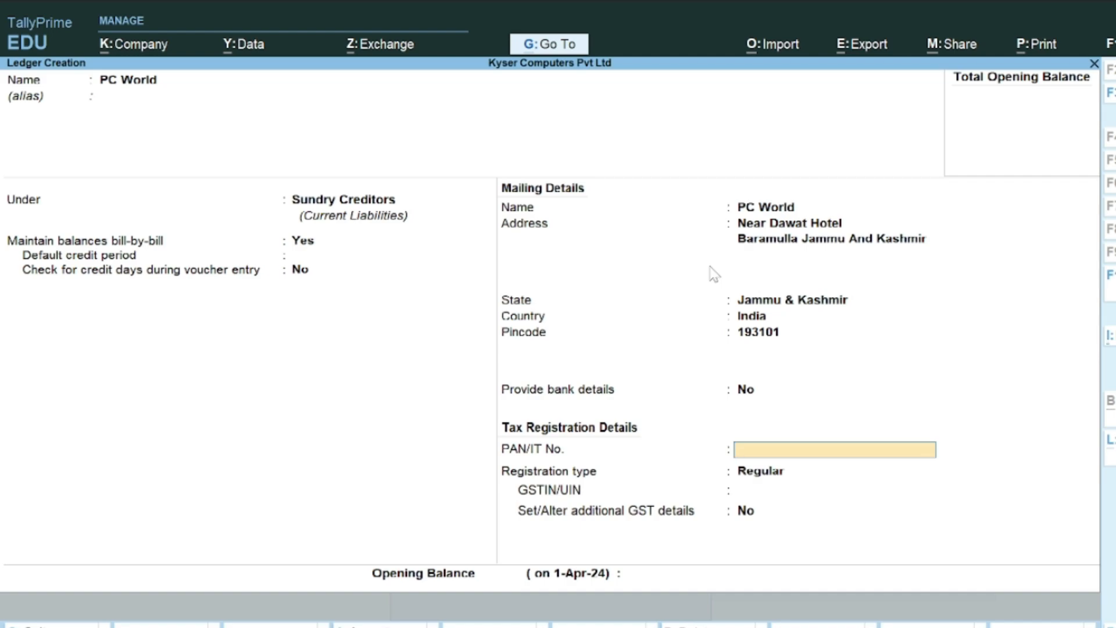
key(Return)
key(Return)
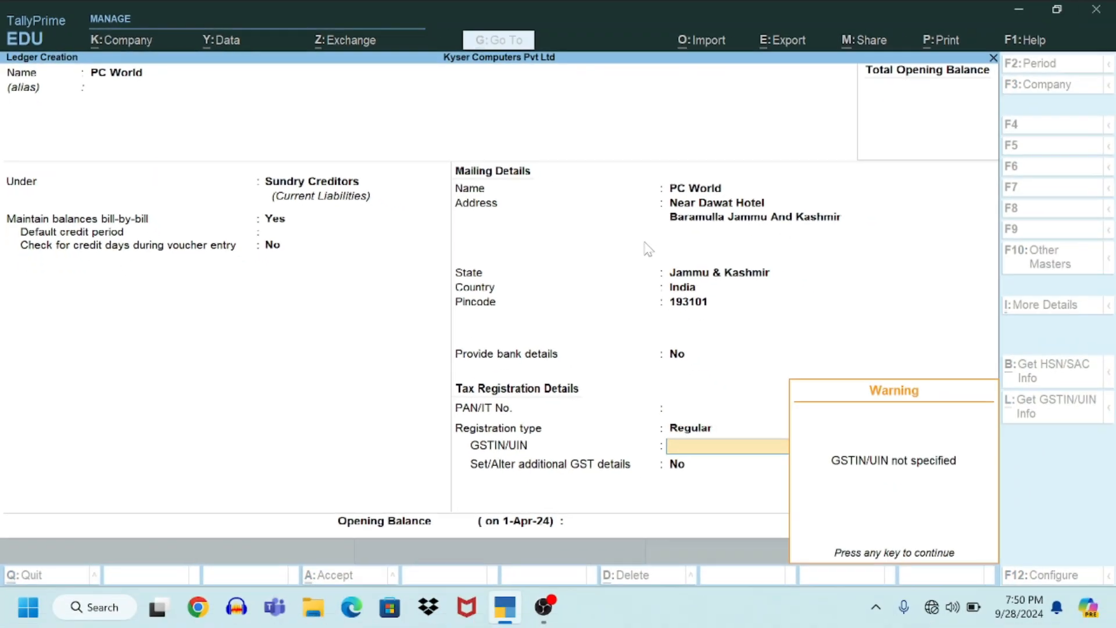
key(Return)
key(Return)
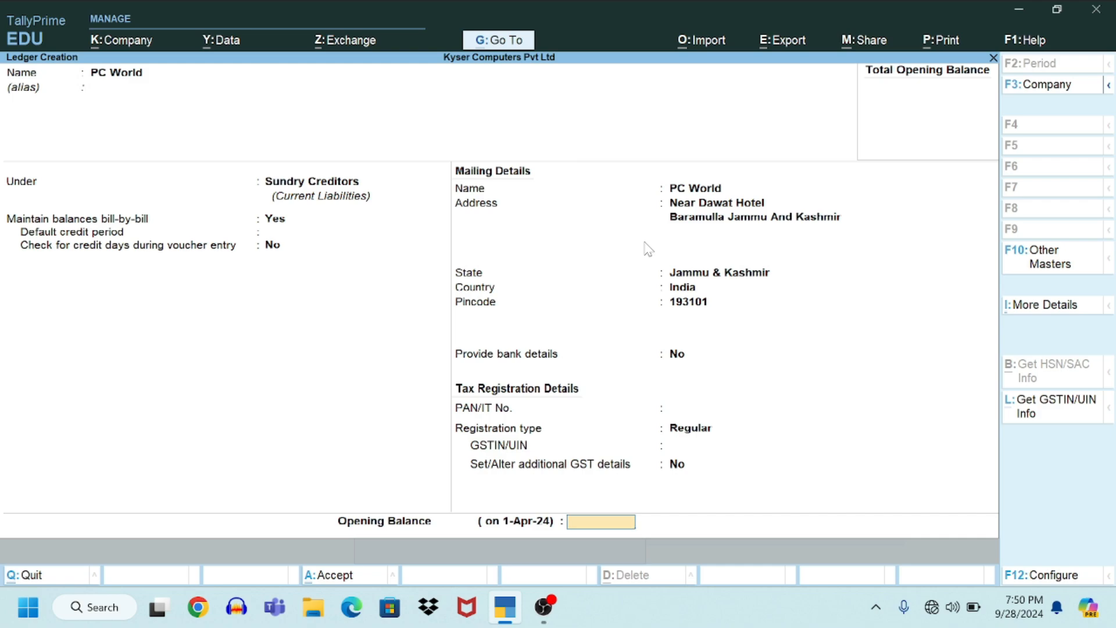
key(Return)
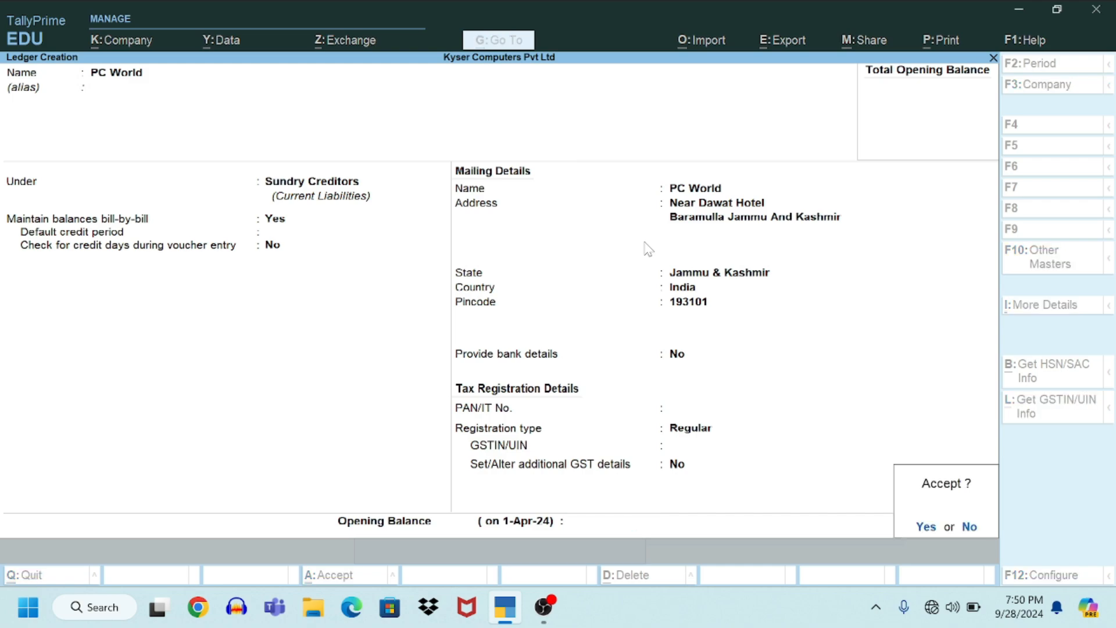
key(Return)
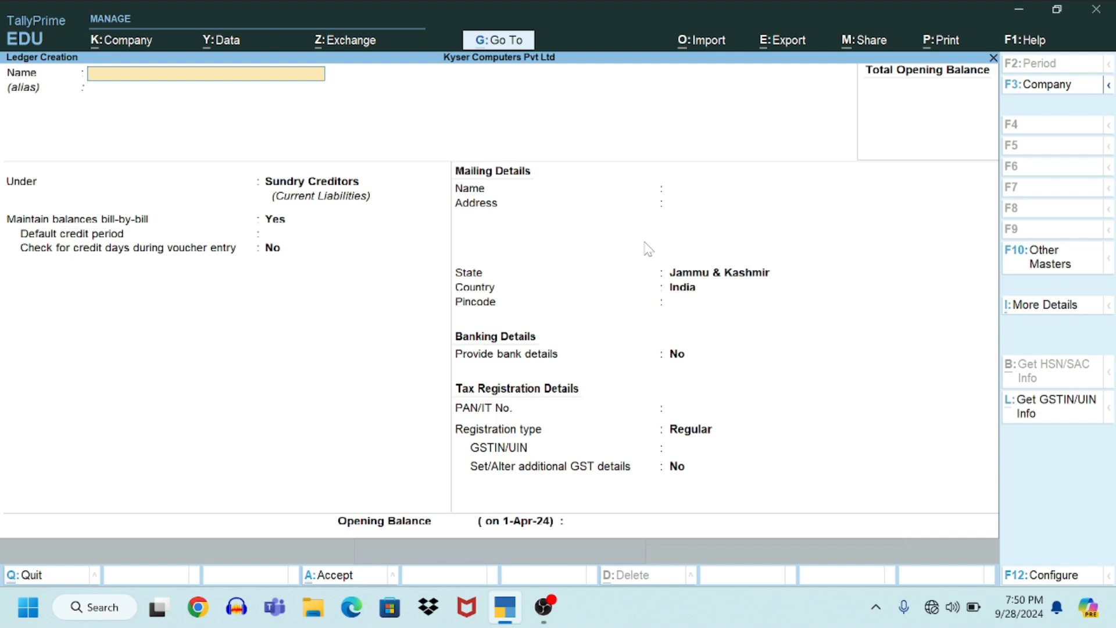
Step: Name the new ledger 'J&K Bank A/c' and select Bank Accounts as its group
text(J&K Bank A/c)
key(Return)
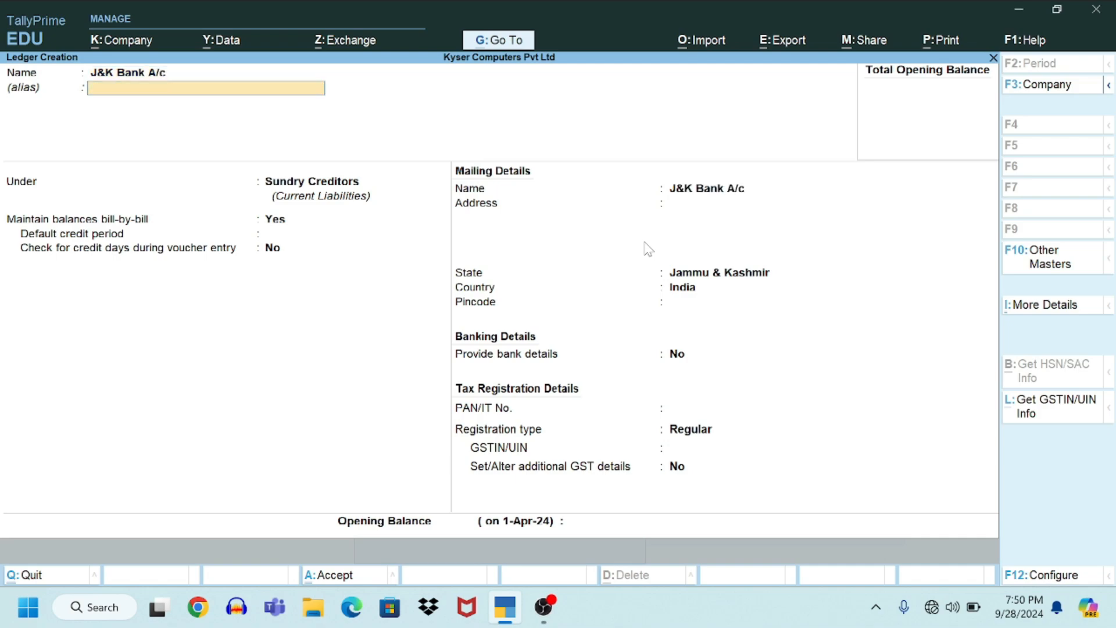
key(Return)
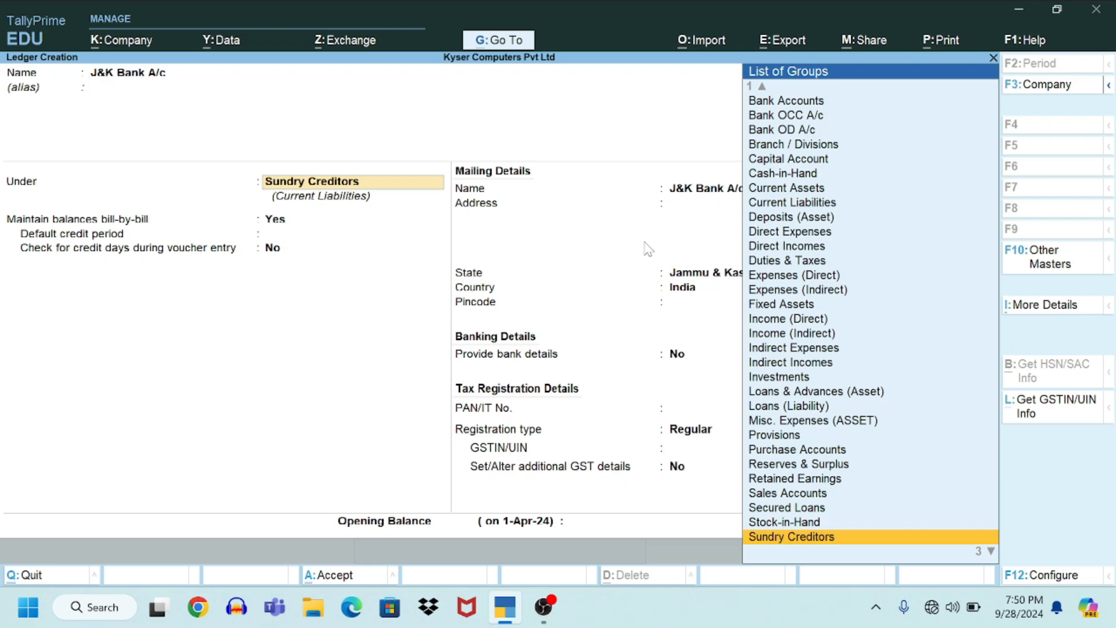
key(Up)
key(Up)
key(Up)
key(Up)
key(Up)
key(Up)
key(Up)
key(Up)
key(Up)
key(Up)
key(Up)
key(Up)
key(Up)
key(Up)
key(Up)
key(Up)
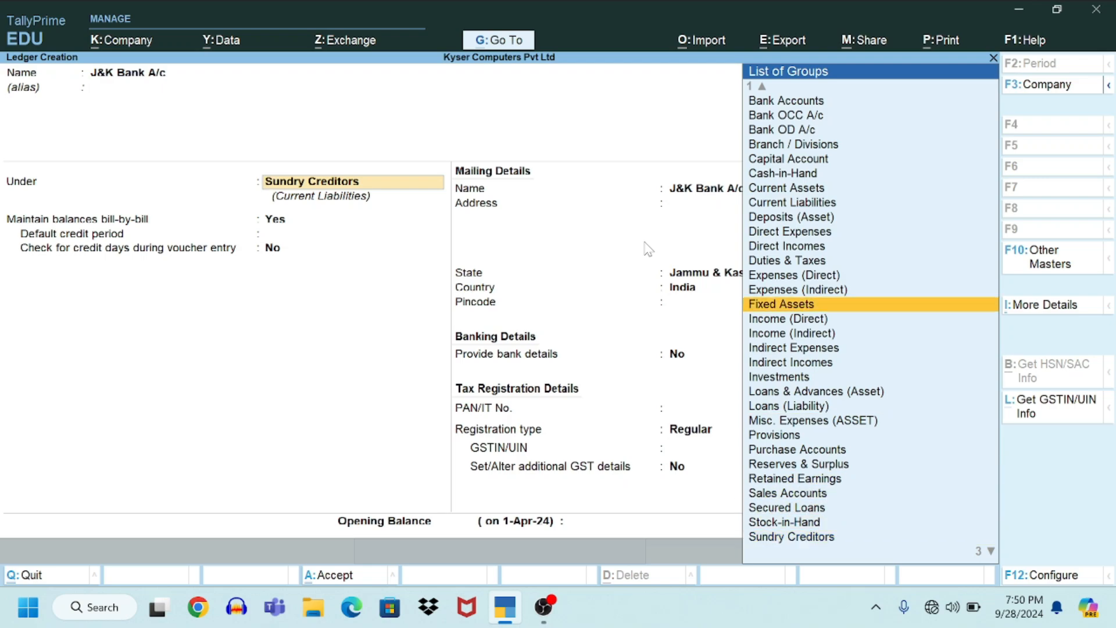
key(Up)
key(Up)
key(Up)
key(Up)
key(Up)
key(Up)
key(Up)
key(Up)
key(Up)
key(Up)
key(Up)
key(Up)
key(Up)
key(Up)
key(Up)
key(Down)
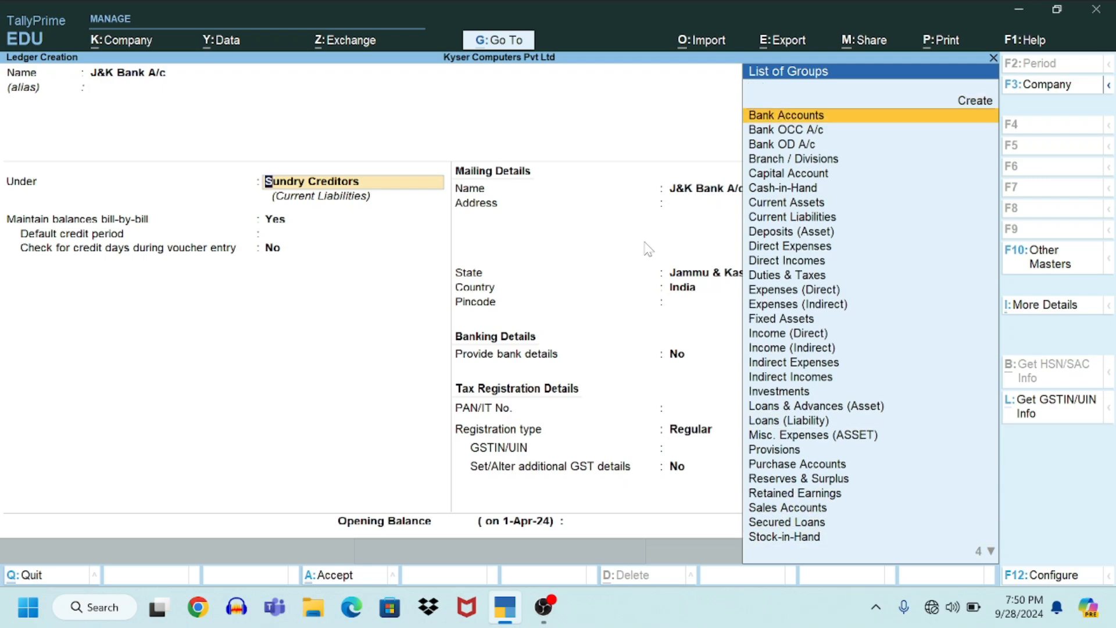
key(Return)
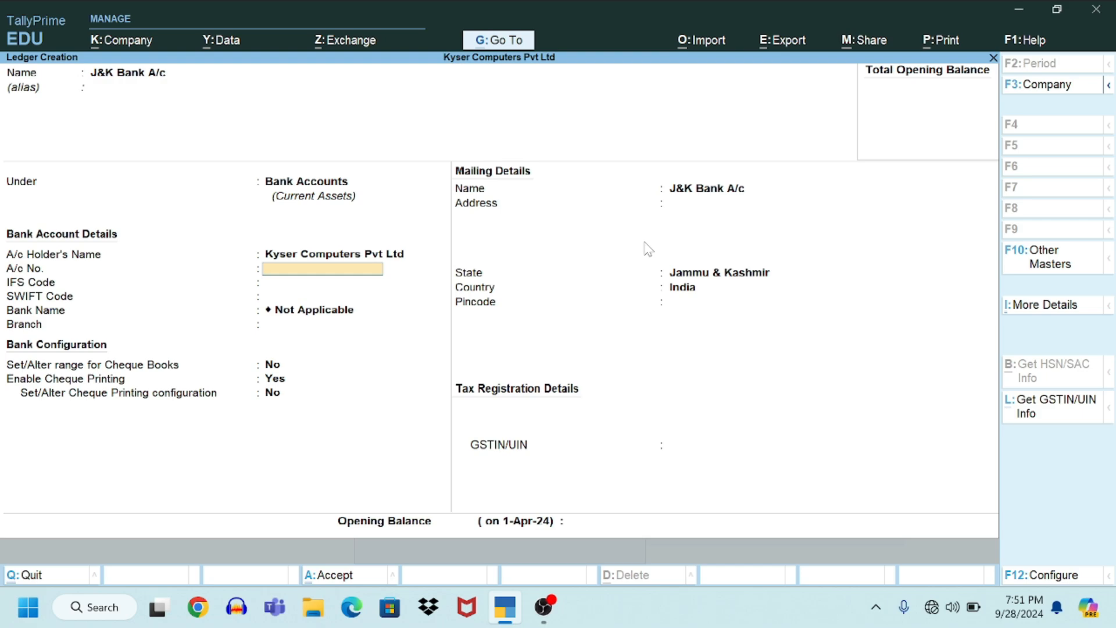
Step: Enter the bank account number for J&K Bank A/c, leaving IFS, branch and cheque settings unchanged
key(BackSpace)
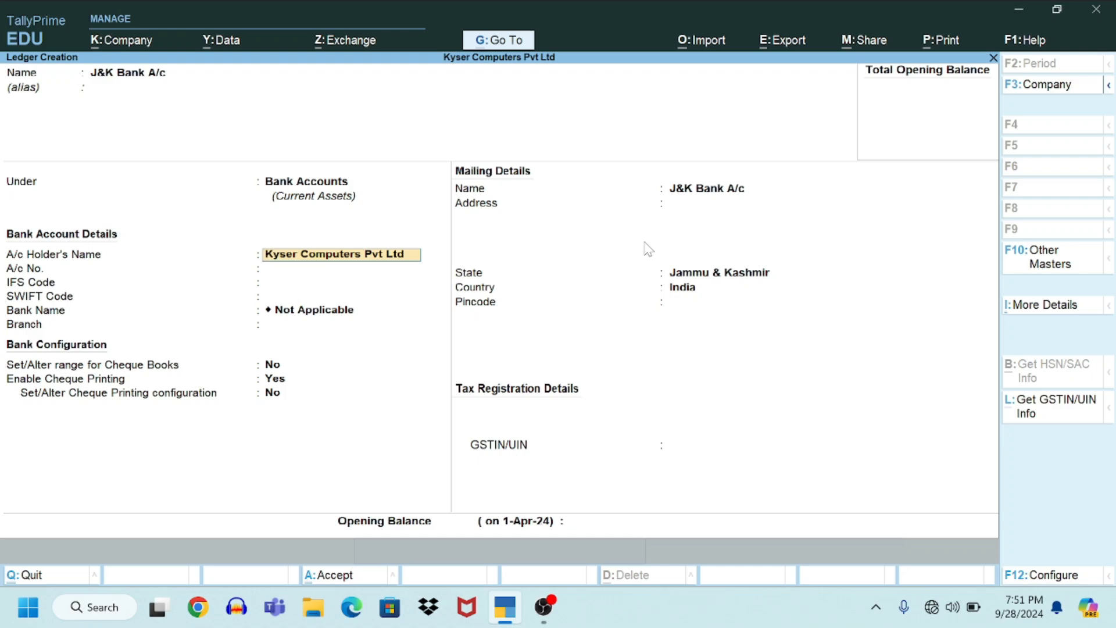
key(Return)
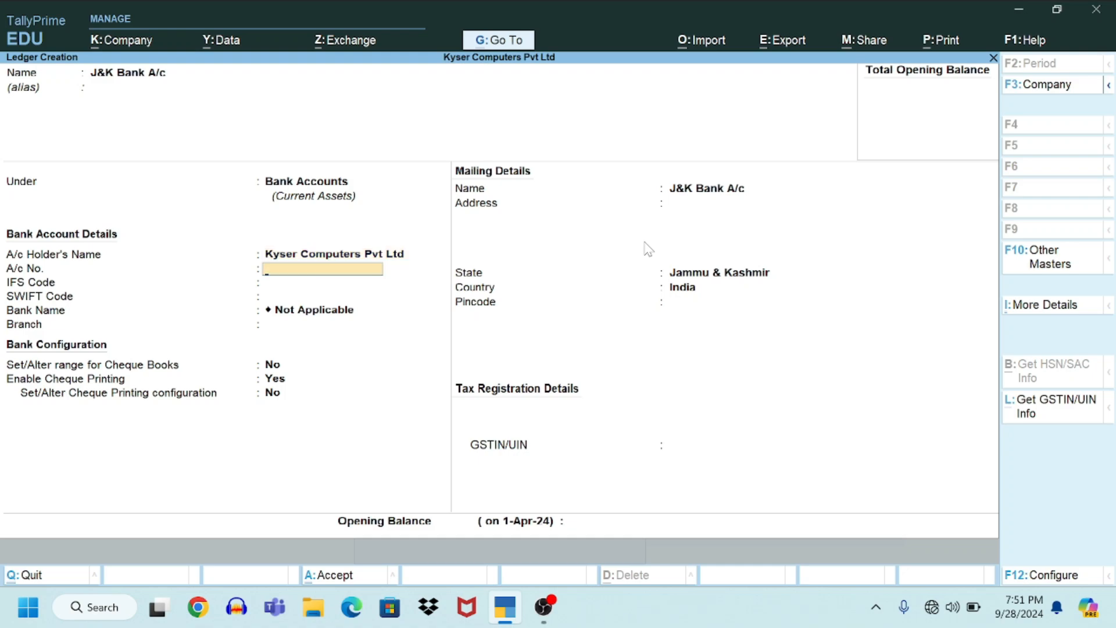
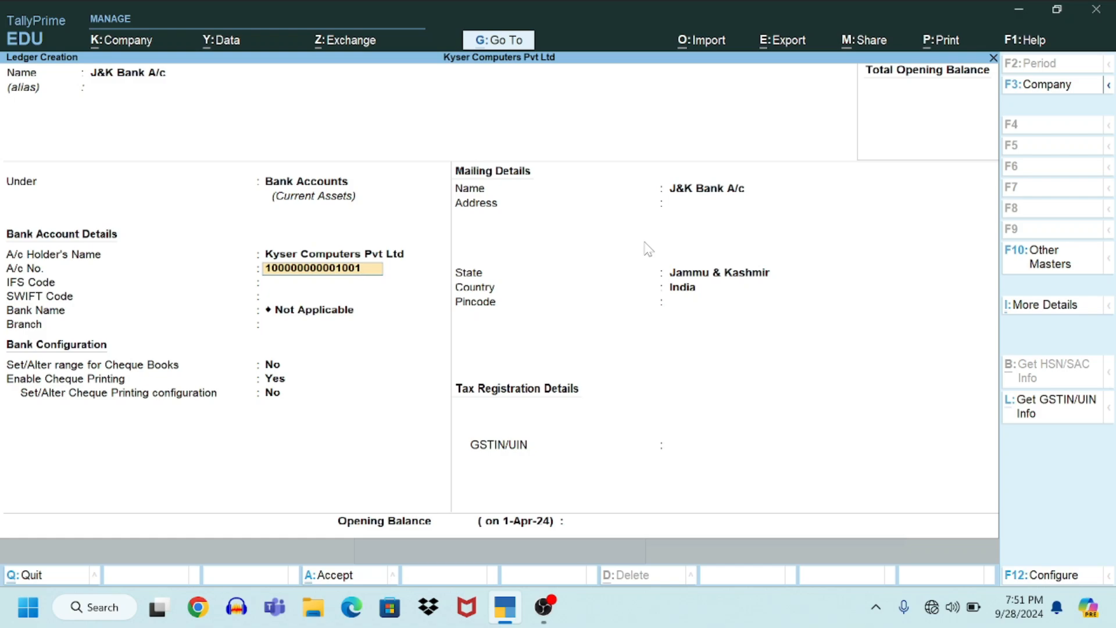
key(Return)
key(Return)
key(Return)
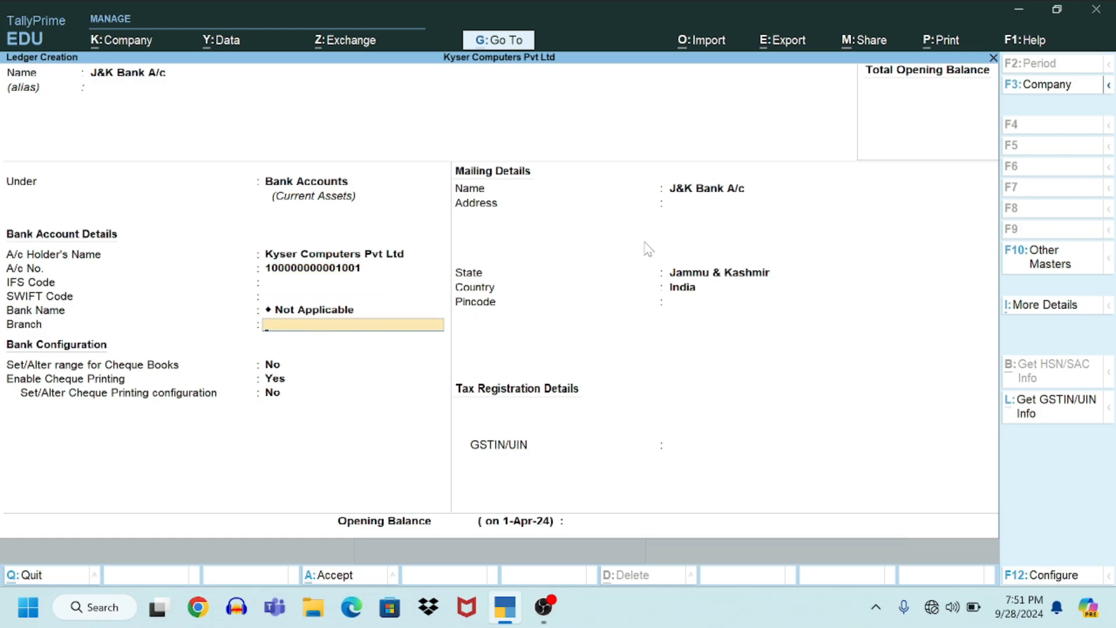
key(Return)
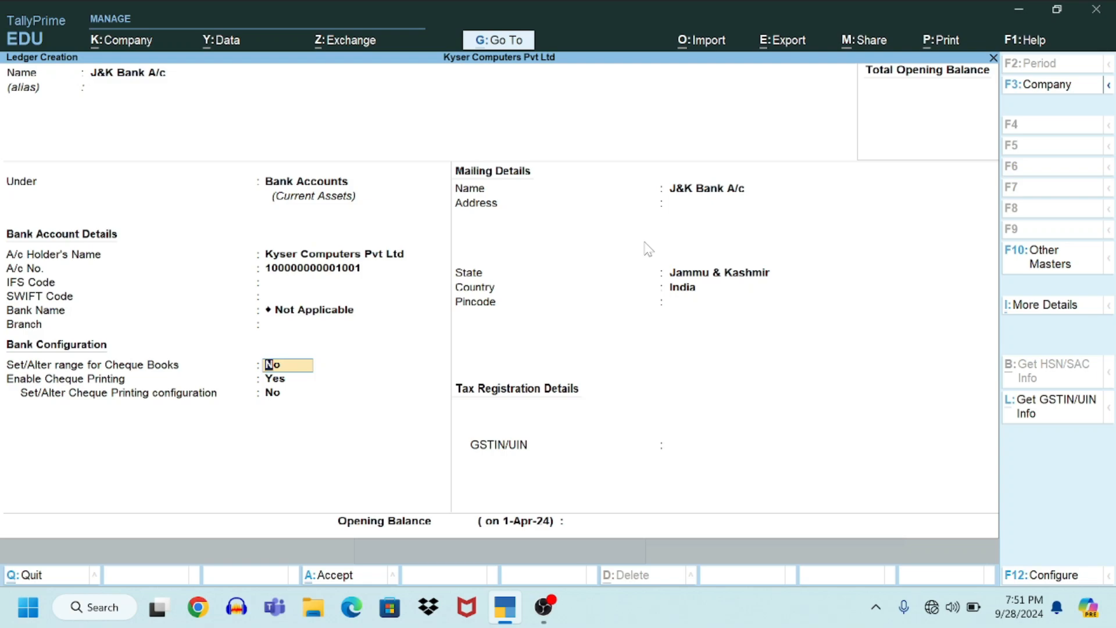
key(Return)
key(Return)
key(Return)
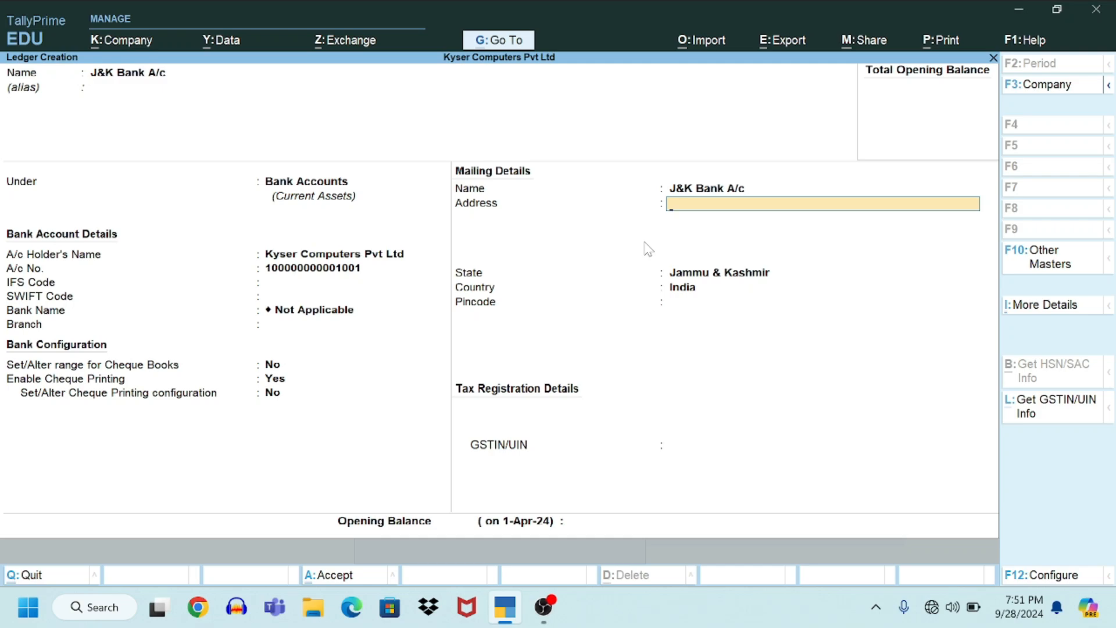
Step: Give J&K Bank A/c address Baramulla, state Jammu & Kashmir, pincode 193101, and save the ledger
text(Baramulla)
key(Return)
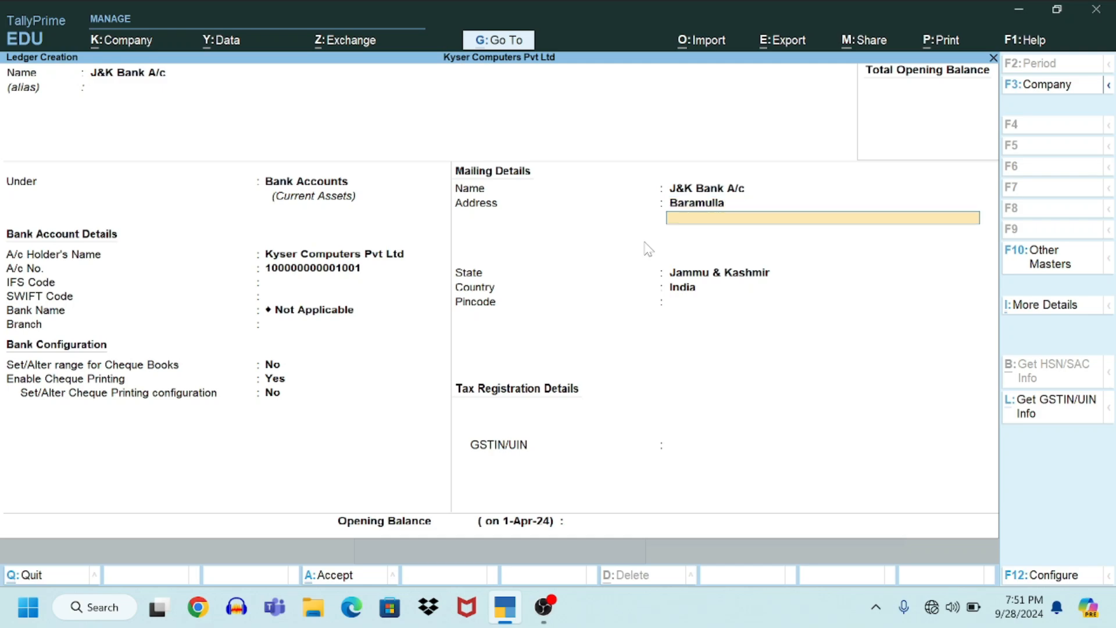
key(Return)
key(Return)
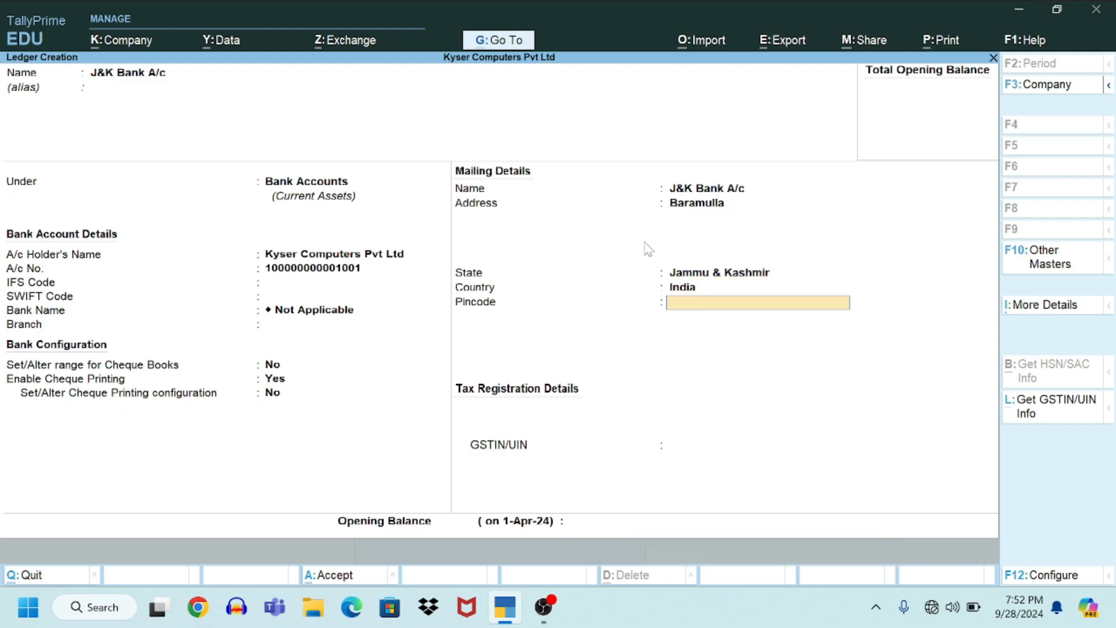
text(193101)
key(Return)
key(Return)
key(Return)
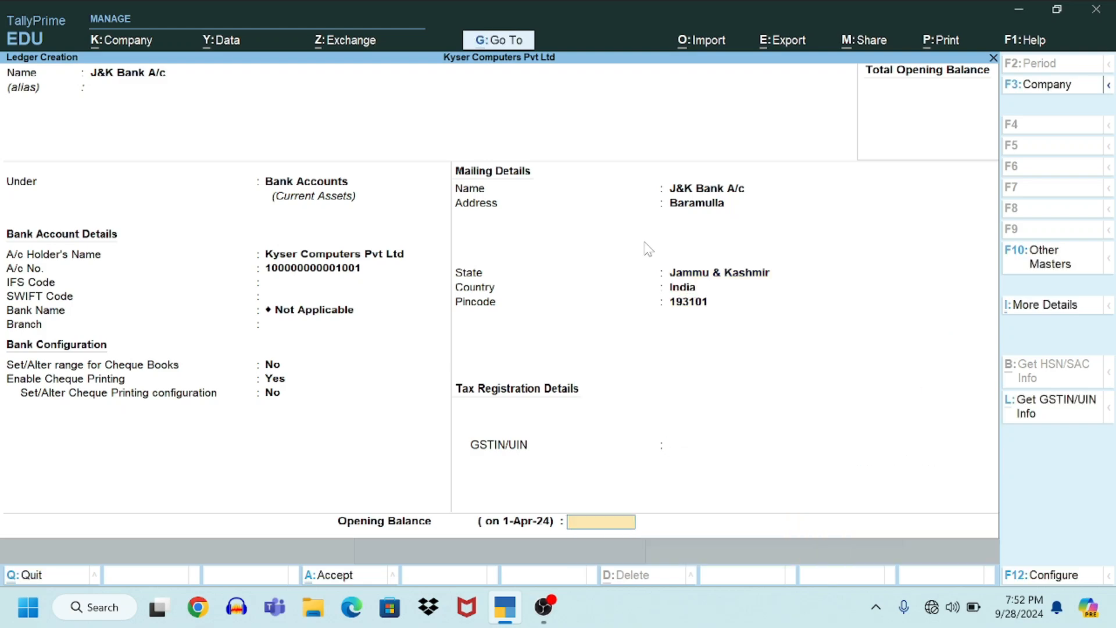
key(Return)
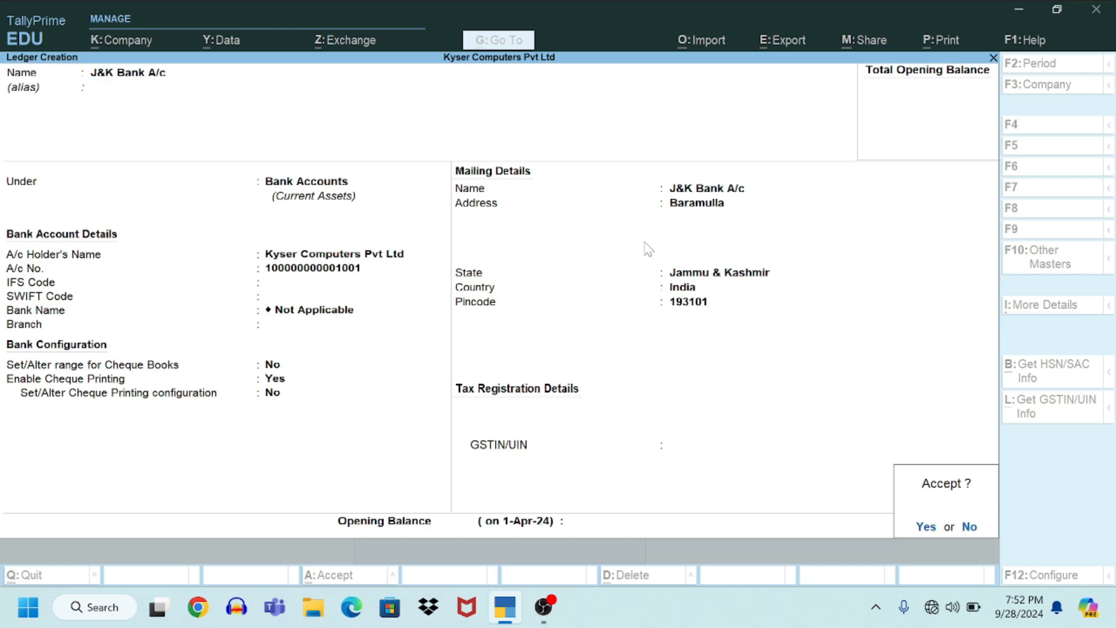
key(Return)
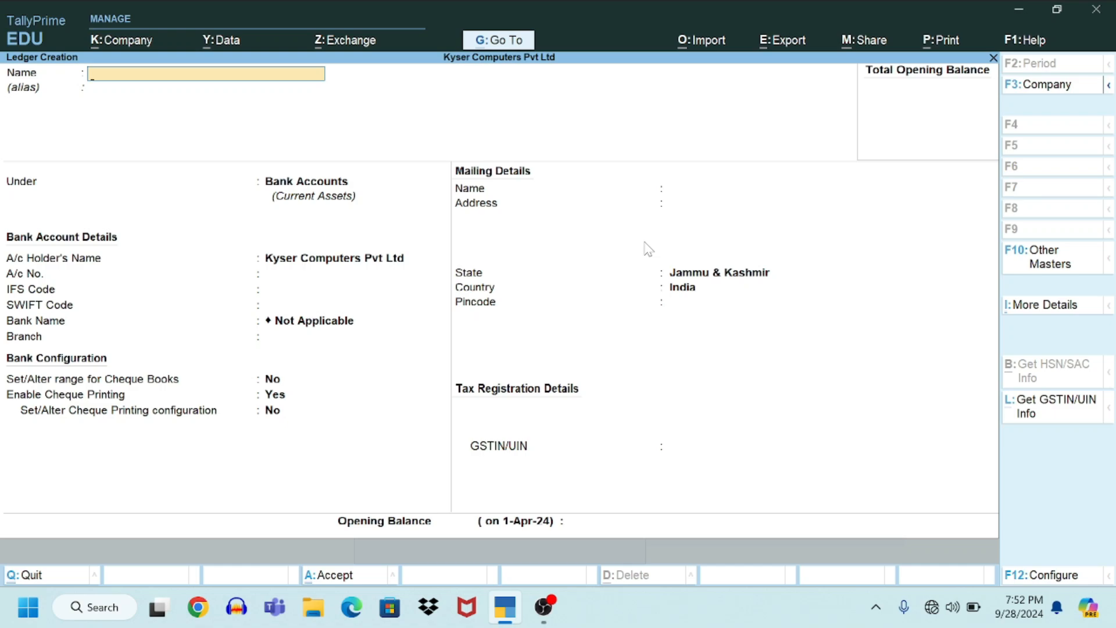
Step: Quit ledger creation and close the List of Masters back to Gateway of Tally
key(Escape)
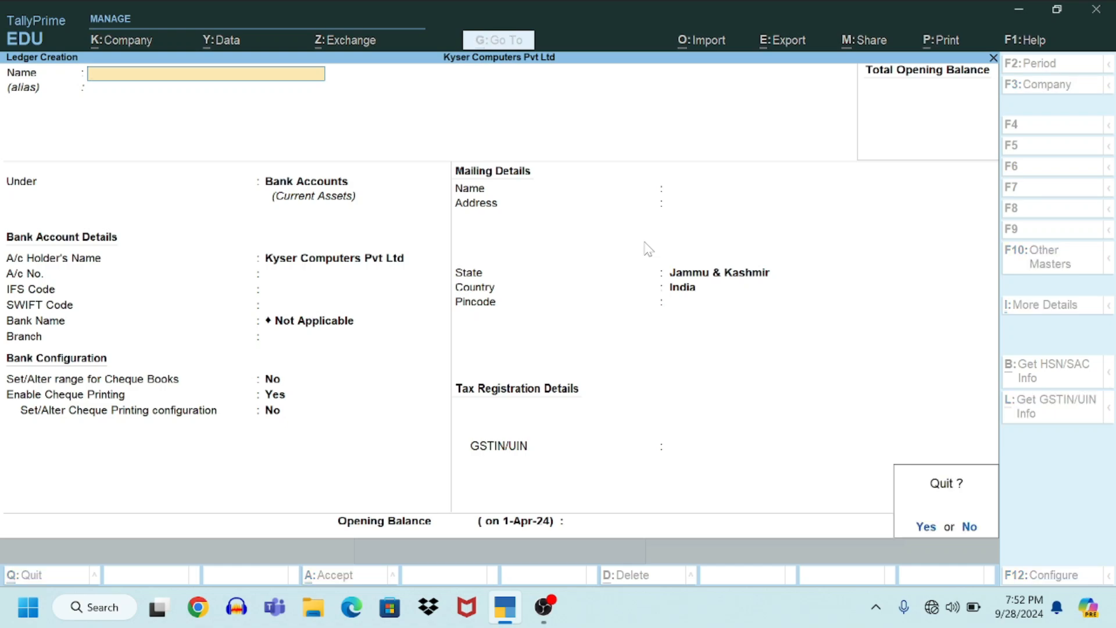
key(y)
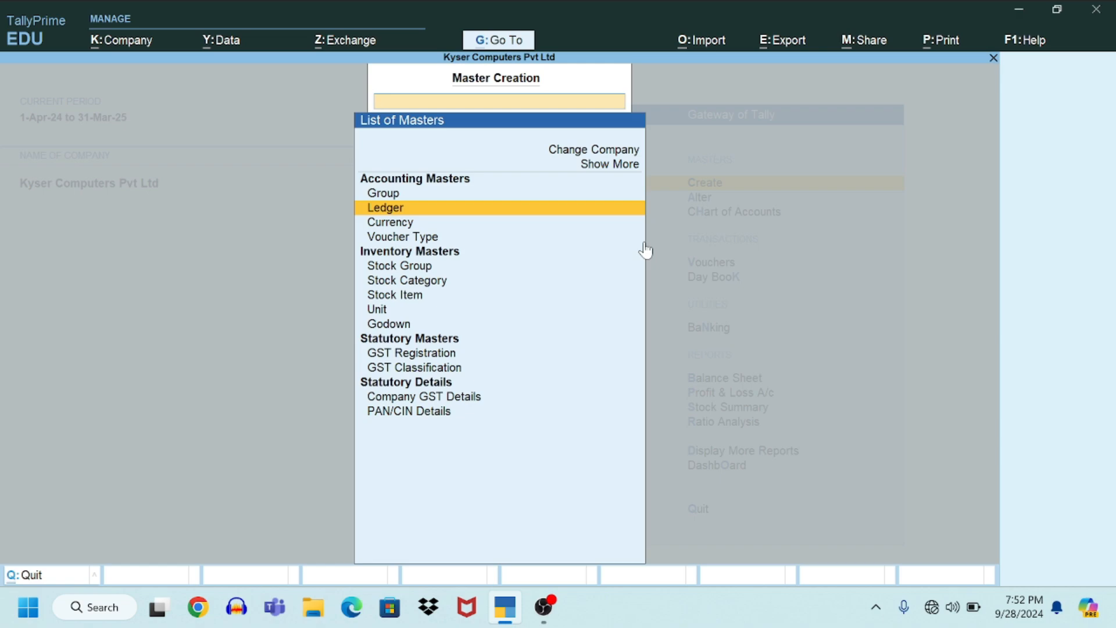
key(Escape)
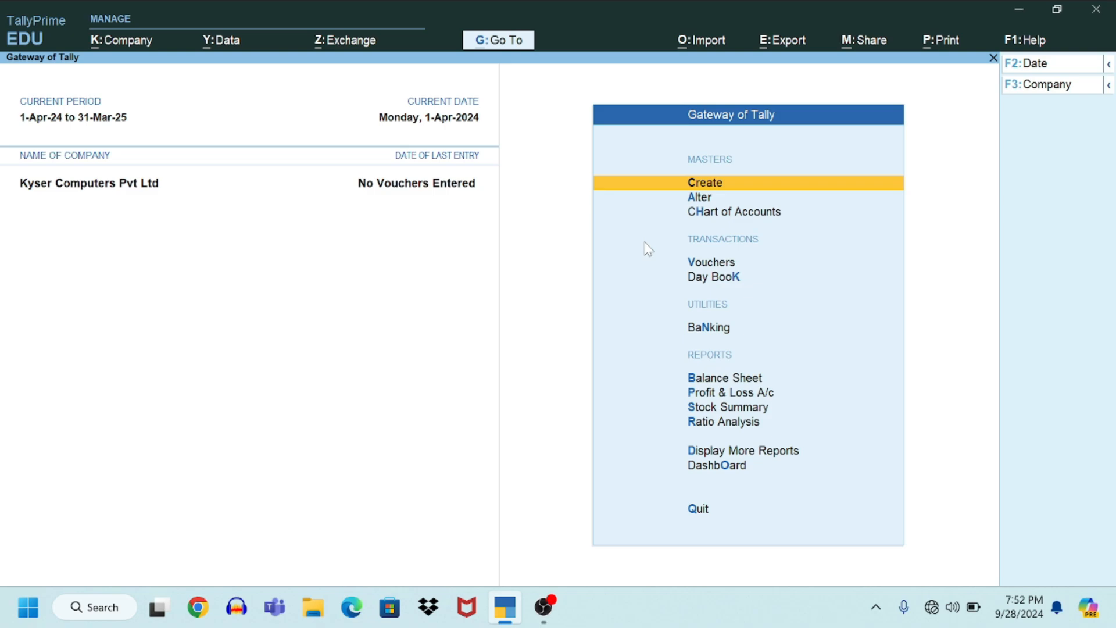
Step: Open the Ledger report under Display More Reports > Account Books
key(Down)
key(Down)
key(Down)
key(Down)
key(Down)
key(Down)
key(Down)
key(Down)
key(Down)
key(Down)
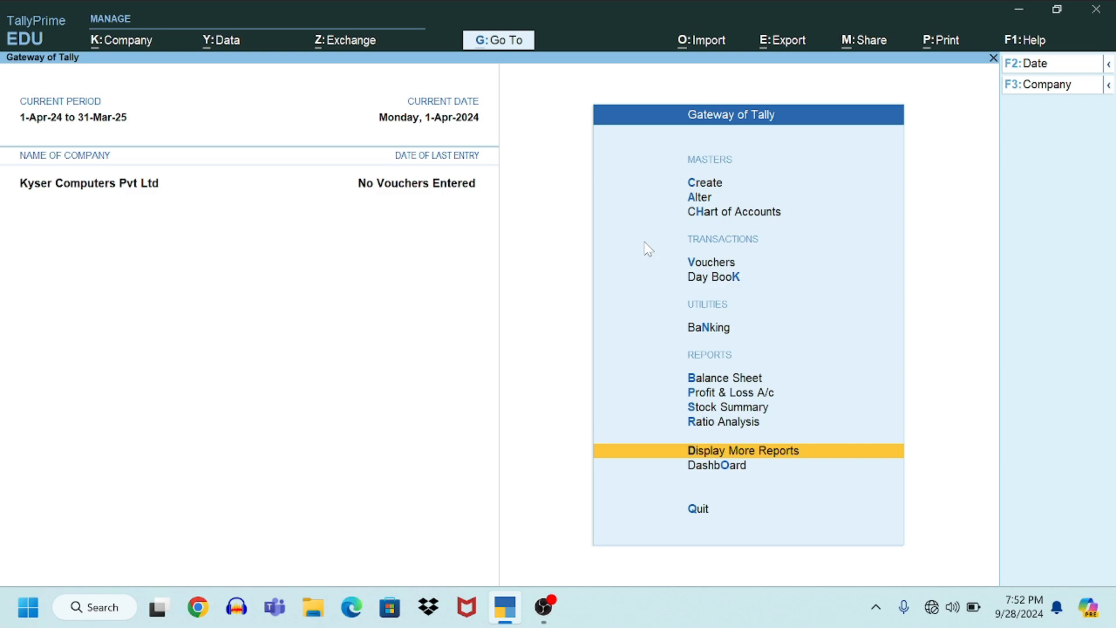
key(Up)
key(Up)
key(Up)
key(Up)
key(Up)
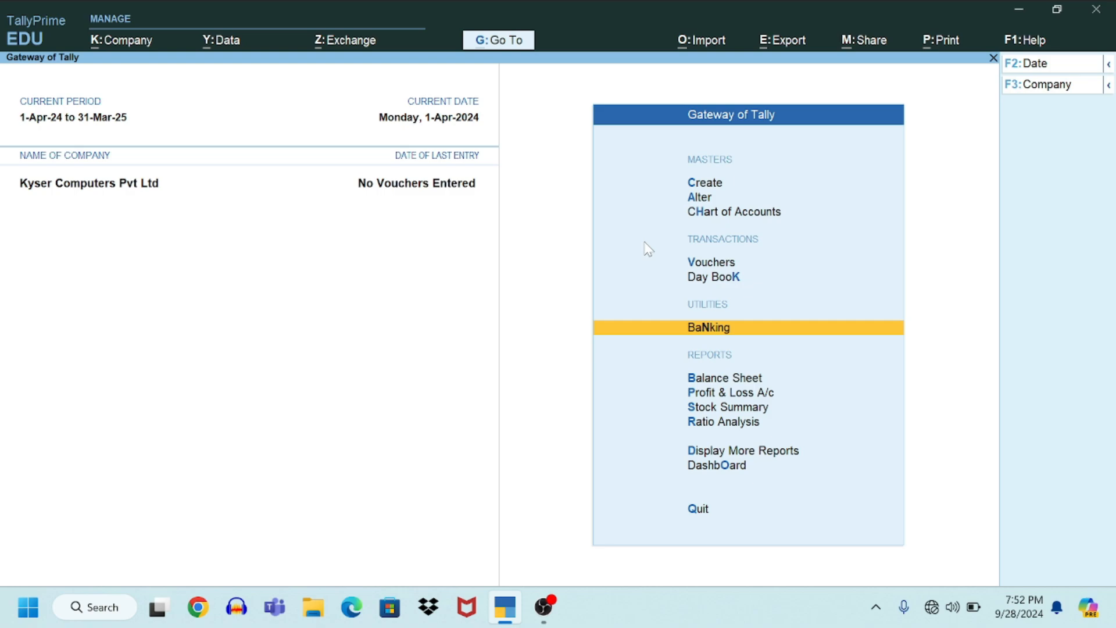
key(d)
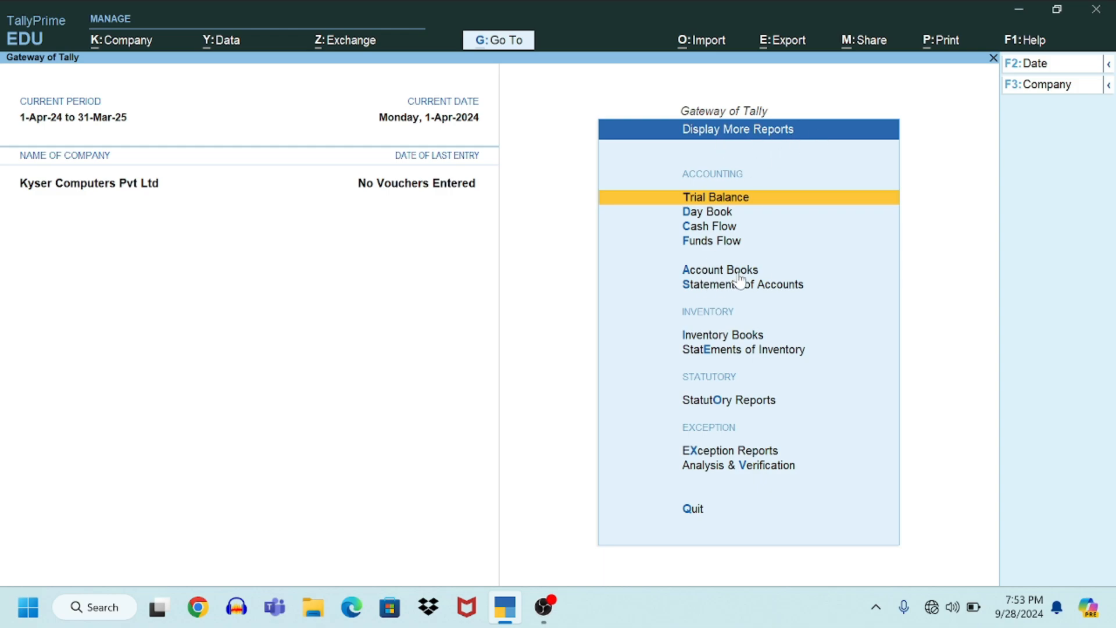
key(Down)
key(Down)
key(Down)
key(Down)
key(Return)
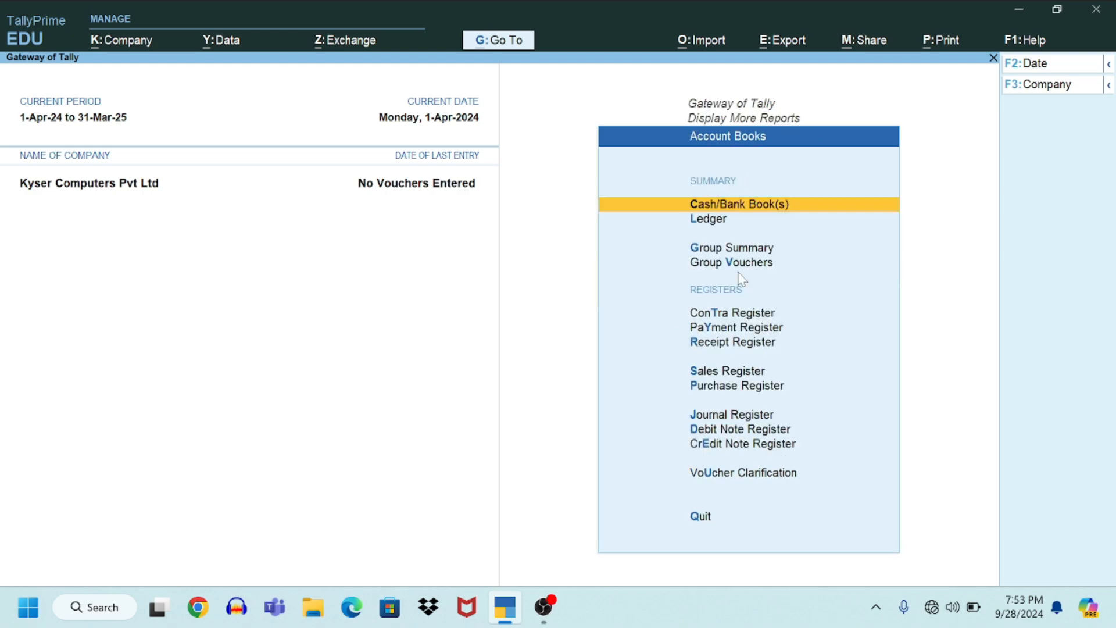
key(Down)
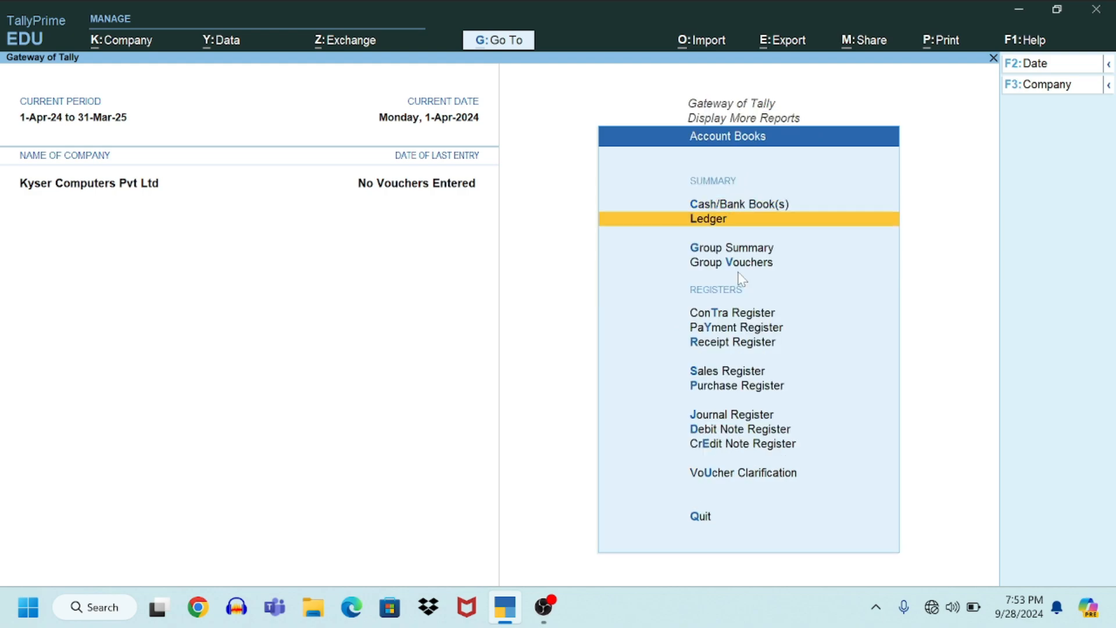
key(Return)
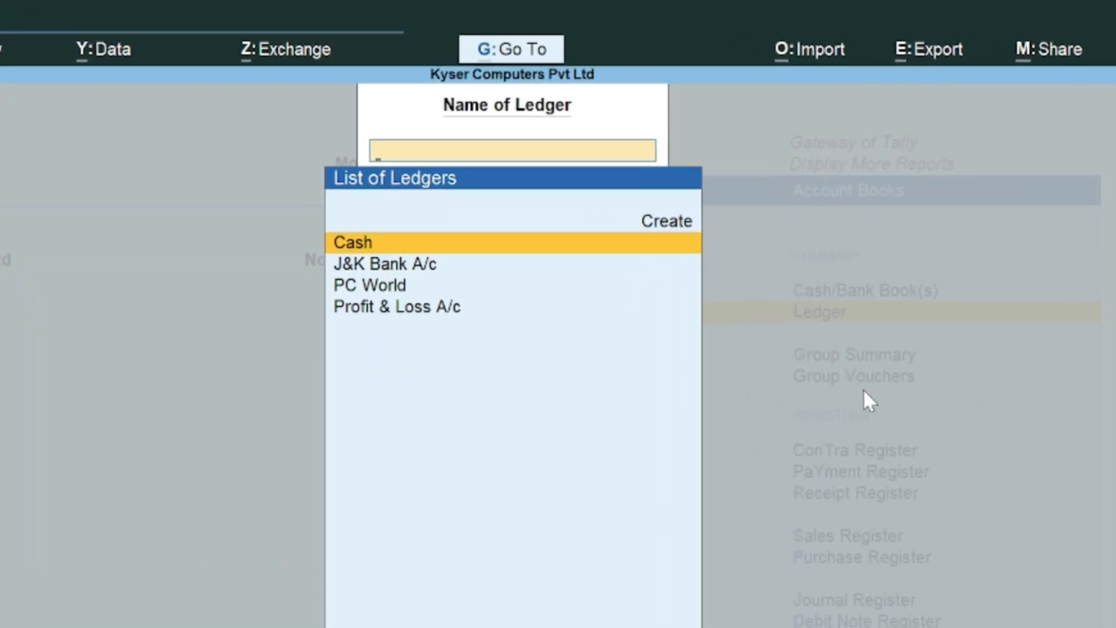
Step: Browse the ledger list (Cash, J&K Bank A/c, PC World, Profit & Loss A/c) and close it
key(Down)
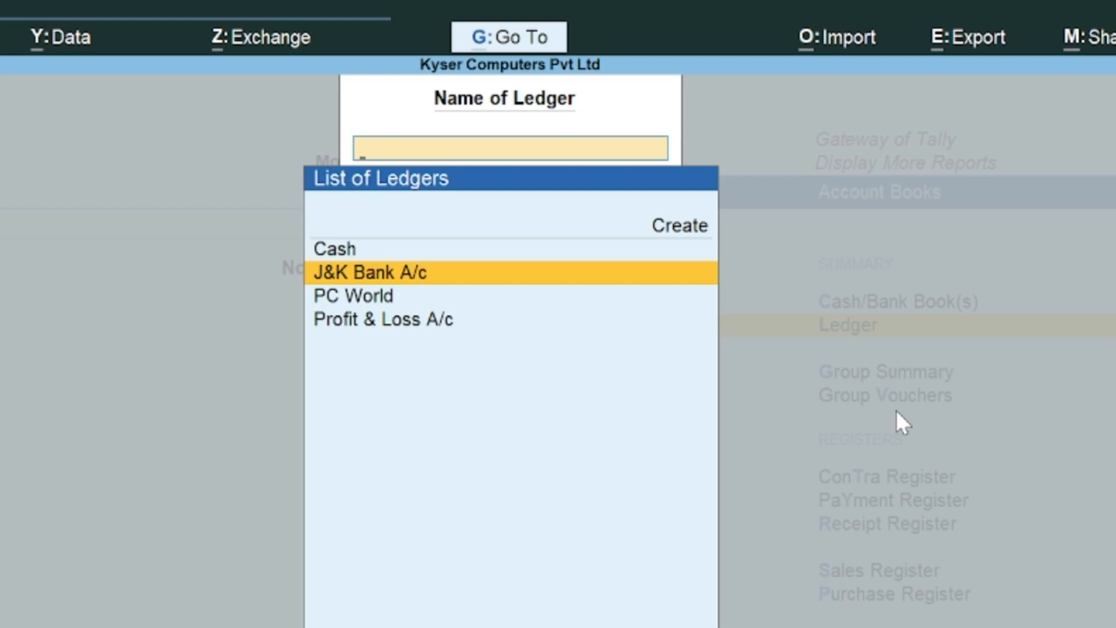
key(Down)
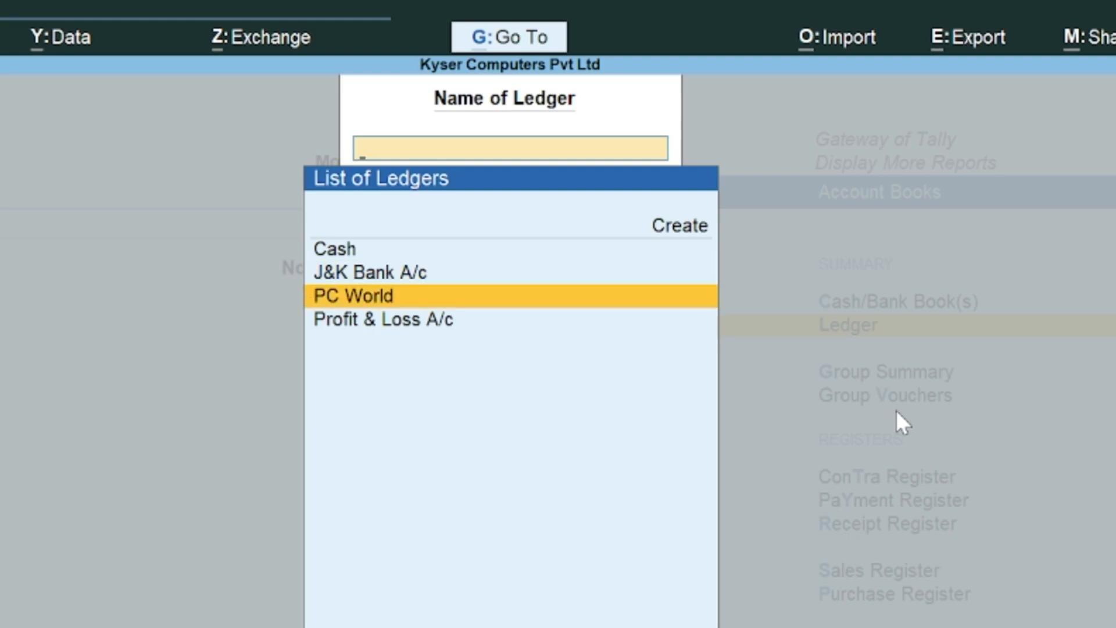
key(Up)
key(Down)
key(Up)
key(Up)
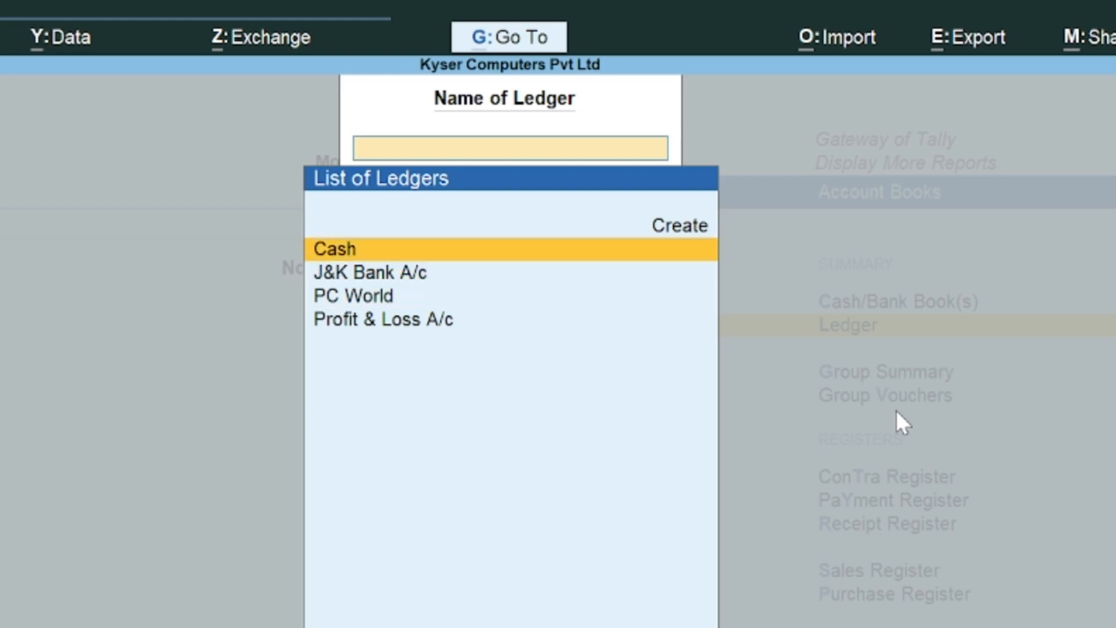
key(Down)
key(Down)
key(Down)
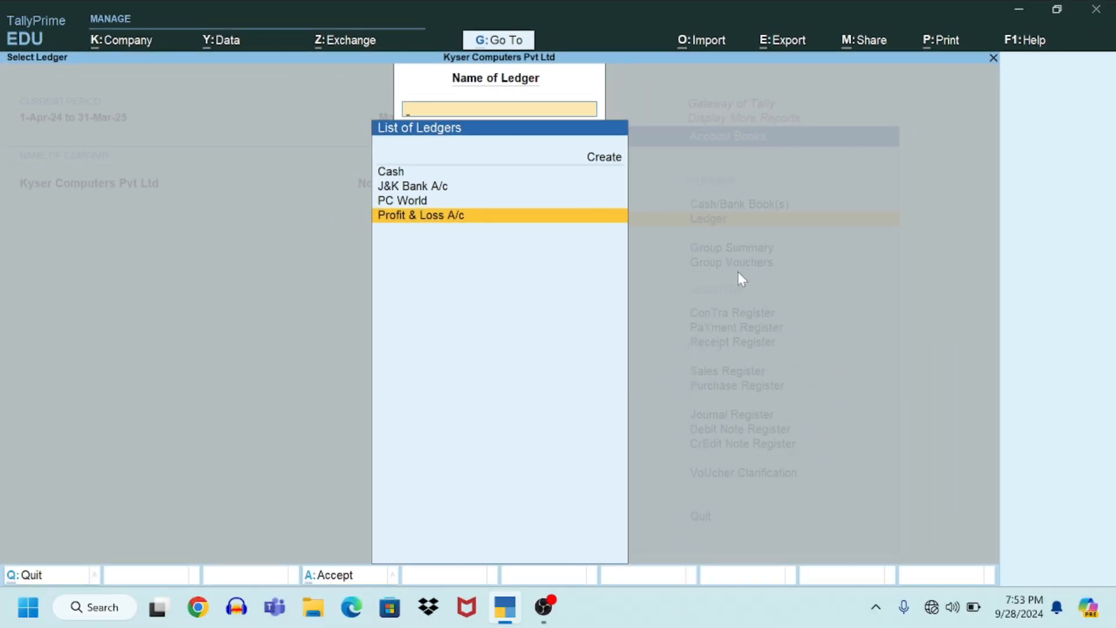
key(Escape)
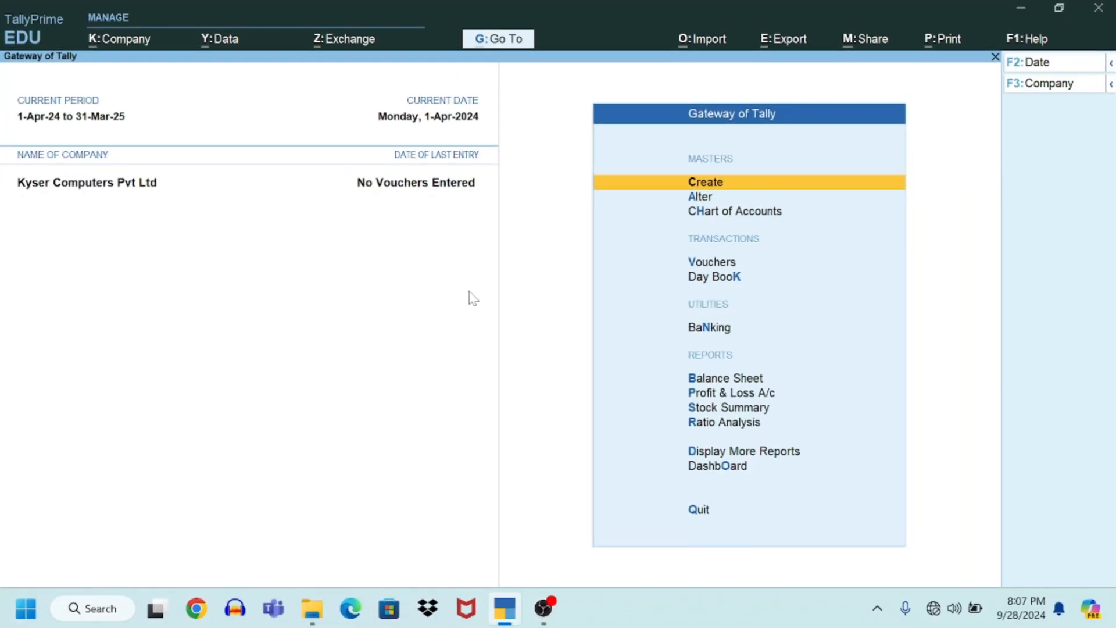
Step: Open Multi Ledger Creation for all groups from Chart of Accounts > Ledgers
key(Down)
key(Down)
key(Return)
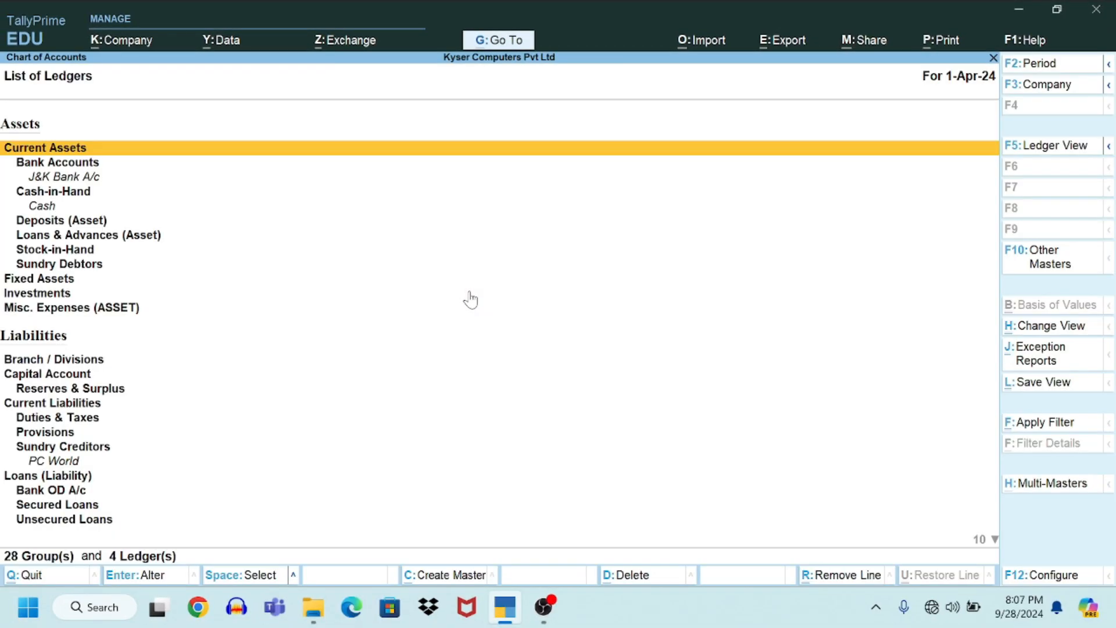
click(1056, 486)
click(377, 186)
key(ctrl+q)
key(ctrl+q)
key(alt+h)
Step: Enter State Bank of India under Bank Accounts, a creditor, a debtor under Sundry Debtors, and Kyser Capital
key(Return)
text(State Bank of India)
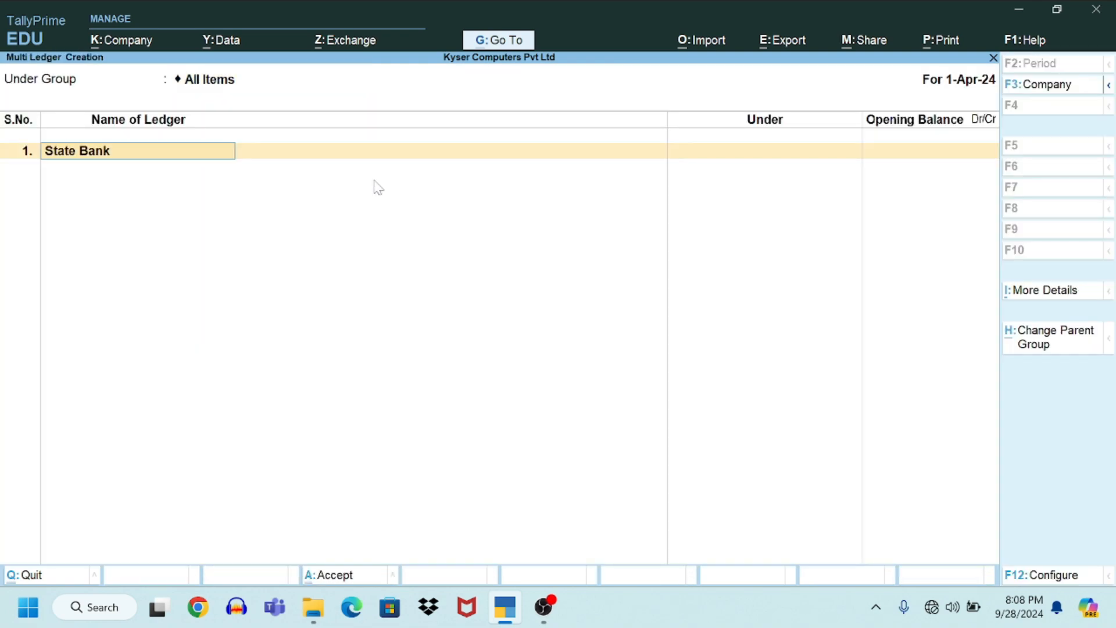
key(Return)
key(Return)
key(Return)
key(Return)
key(Return)
key(Return)
key(Return)
text(Sundry Debtors)
key(Return)
key(Return)
text(Kyser Capital)
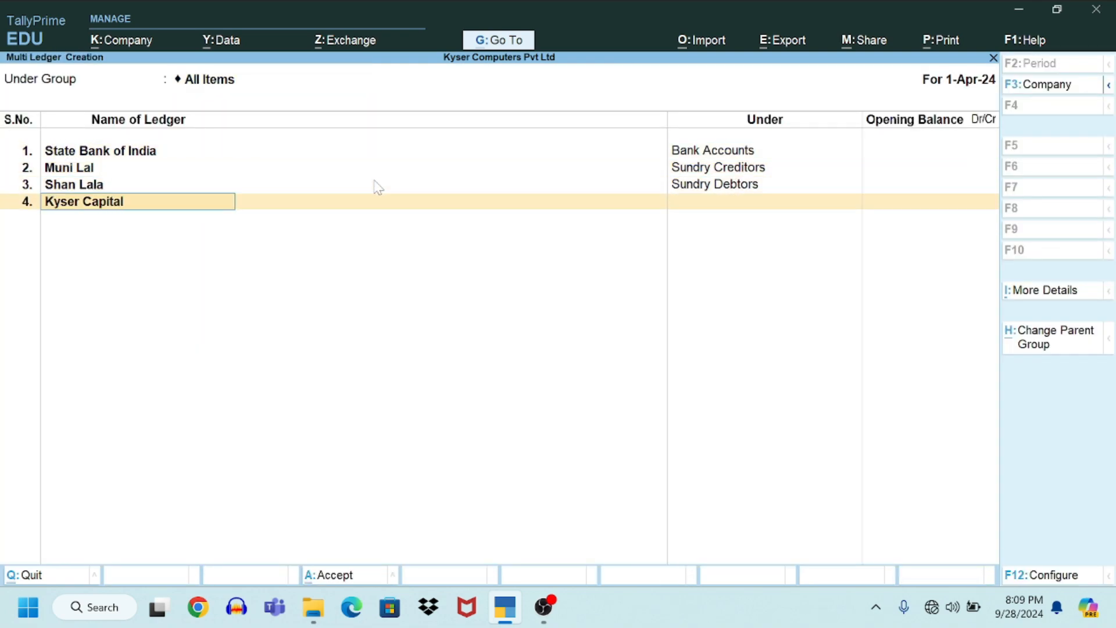